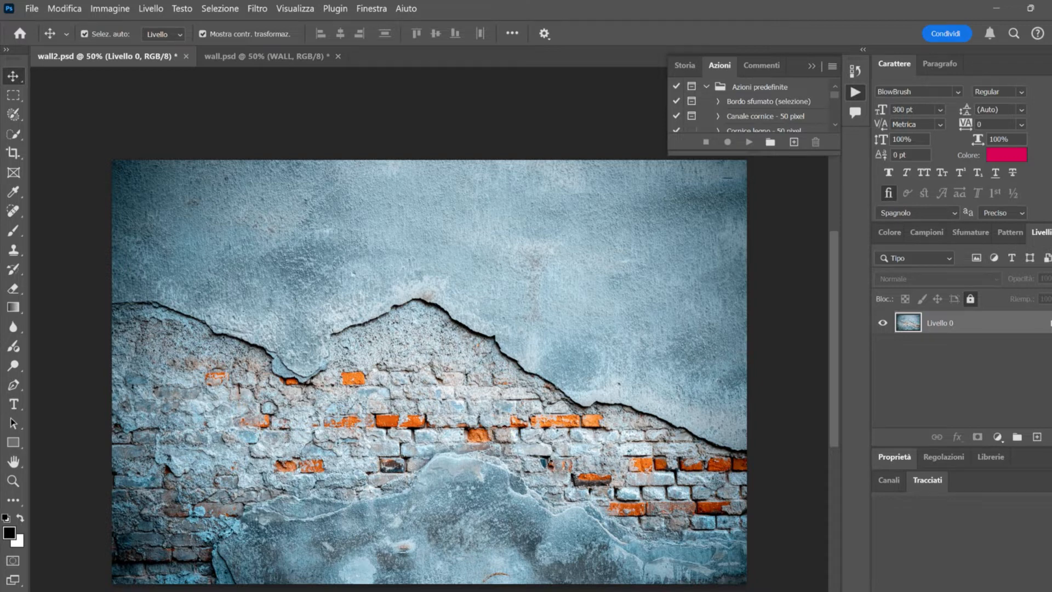
Step: Flip the wall canvas horizontally
{"action": "left_click", "coordinate": [109, 9]}
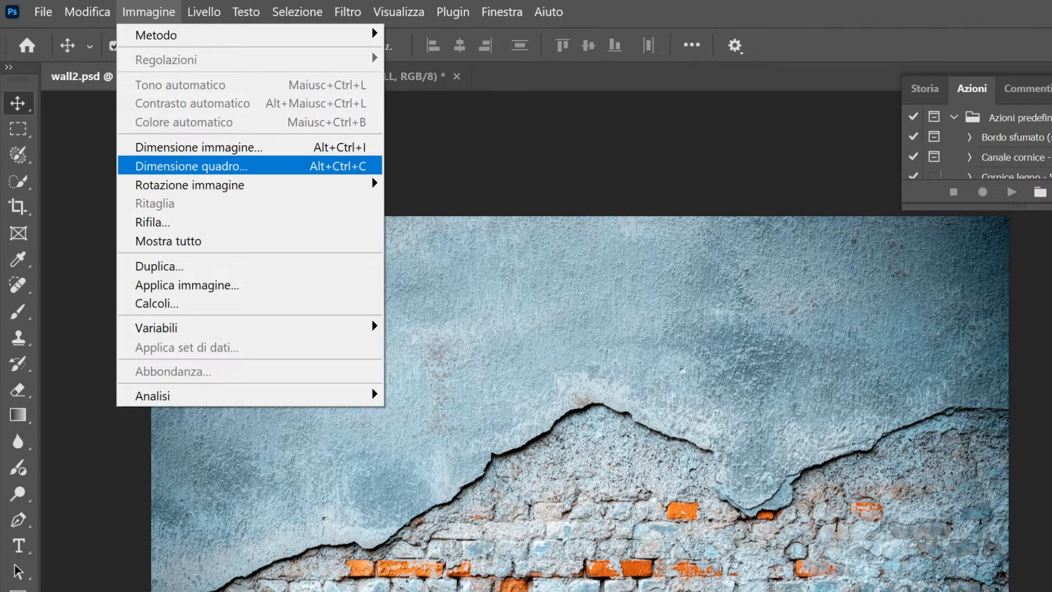
{"action": "mouse_move", "coordinate": [219, 185]}
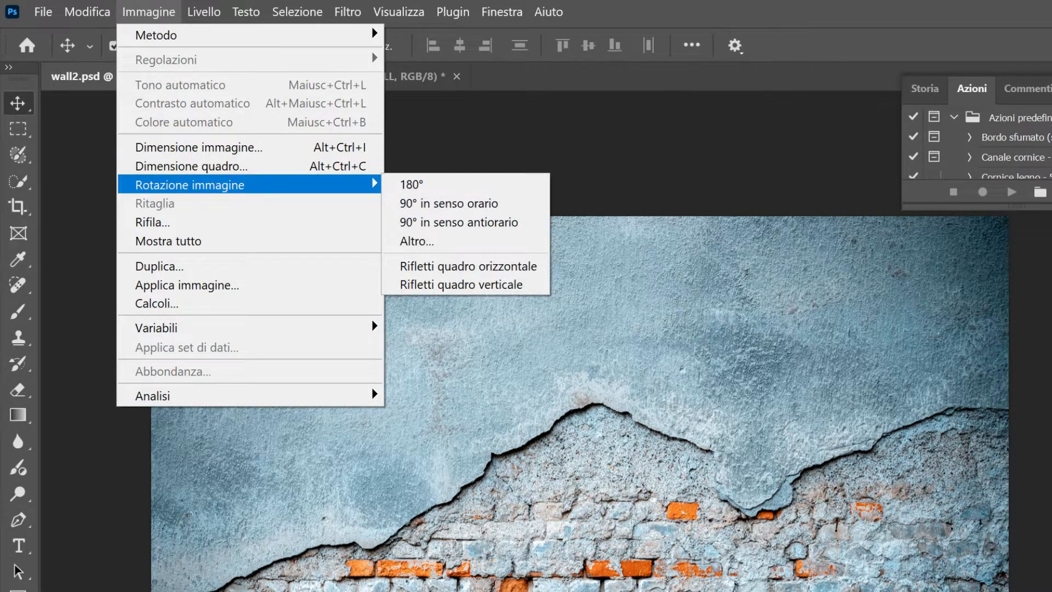
{"action": "left_click", "coordinate": [468, 267]}
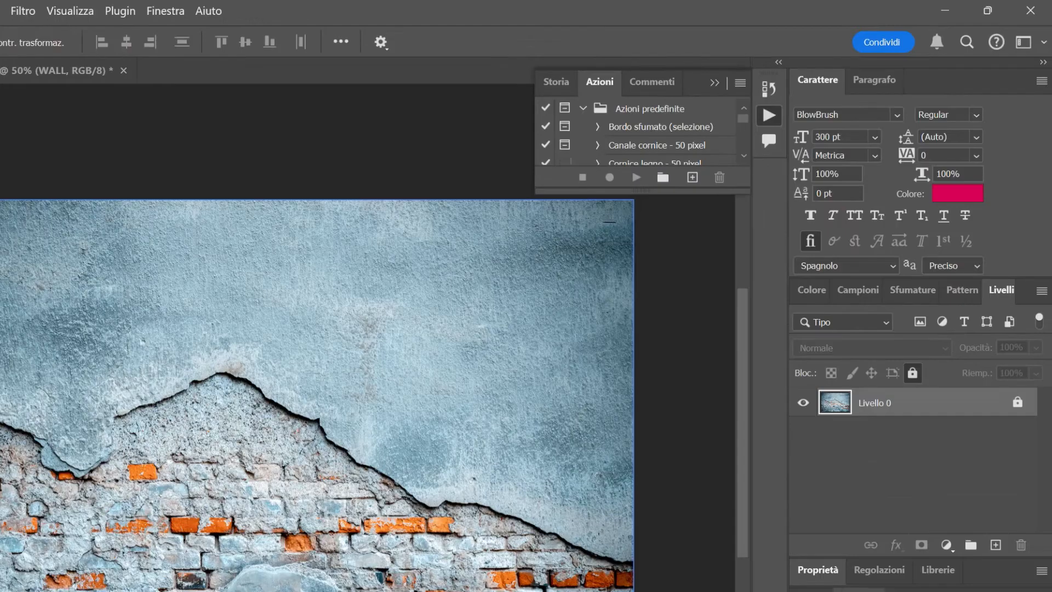
Step: Unlock the wall layer Livello 0 and duplicate it as Livello 0 copia
{"action": "left_click", "coordinate": [1017, 403]}
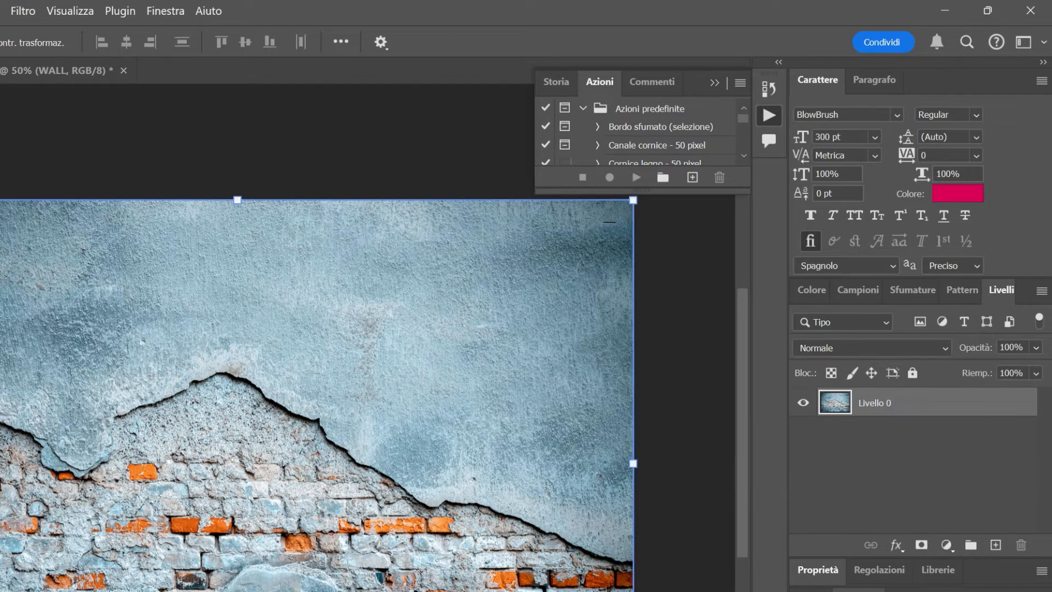
{"action": "right_click", "coordinate": [832, 400]}
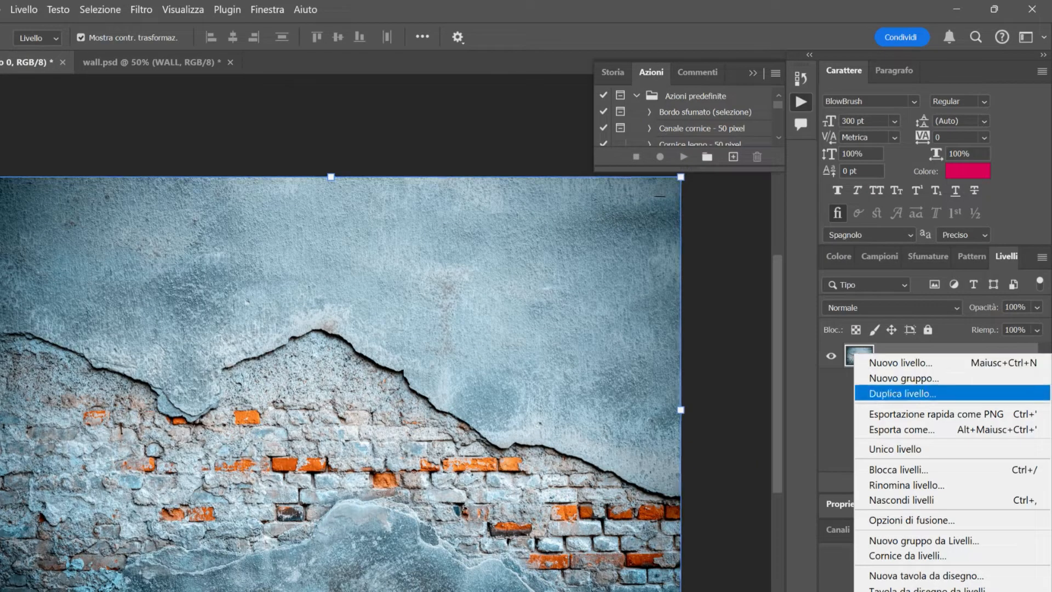
{"action": "left_click", "coordinate": [885, 445]}
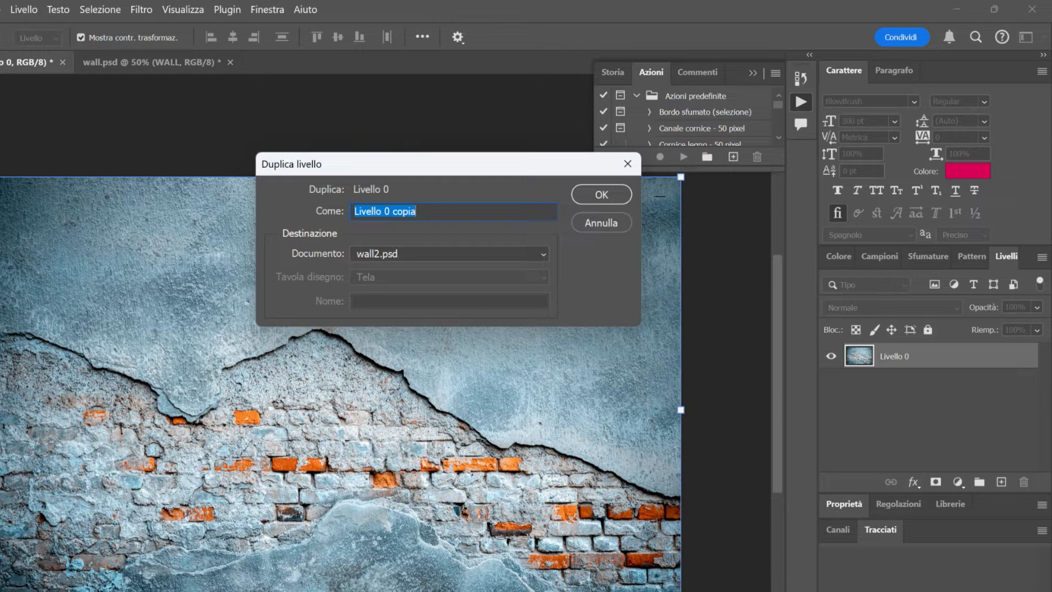
{"action": "key", "text": "Return"}
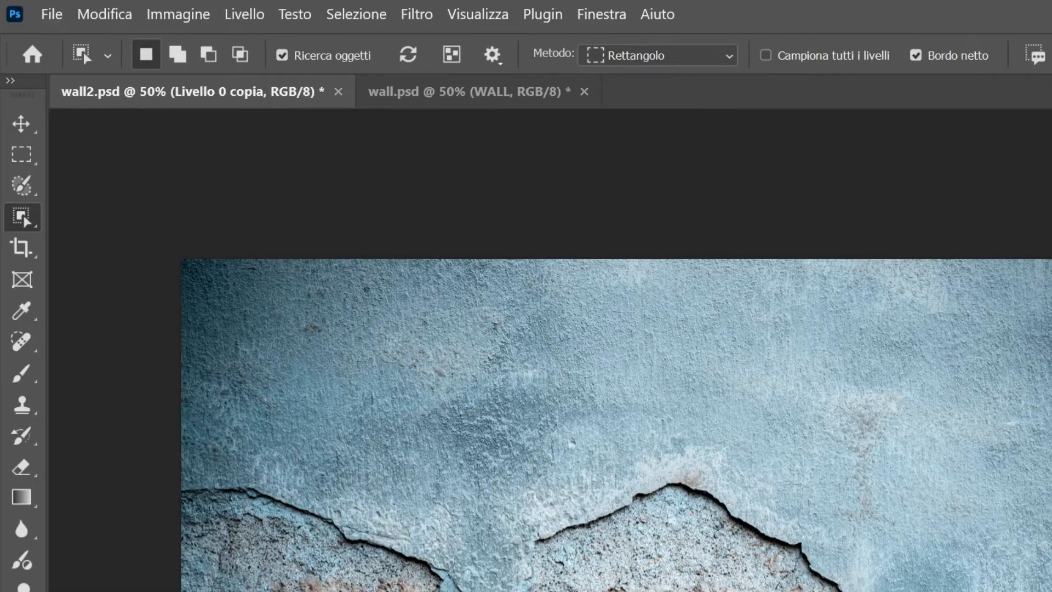
Step: Select the smooth blue plaster above and below the exposed bricks with the Quick Selection tool
{"action": "right_click", "coordinate": [22, 217]}
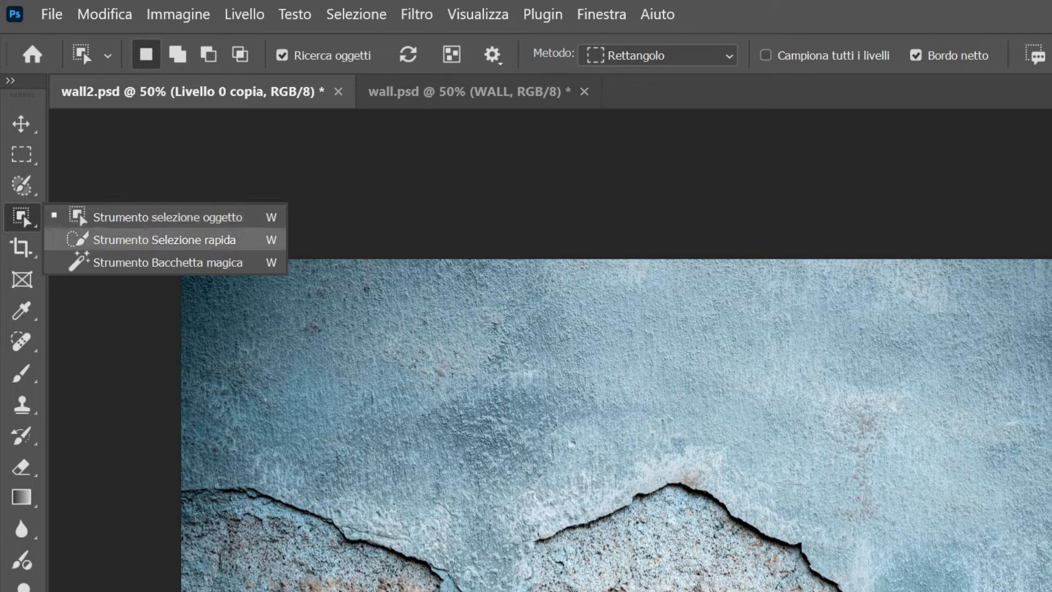
{"action": "left_click", "coordinate": [82, 240]}
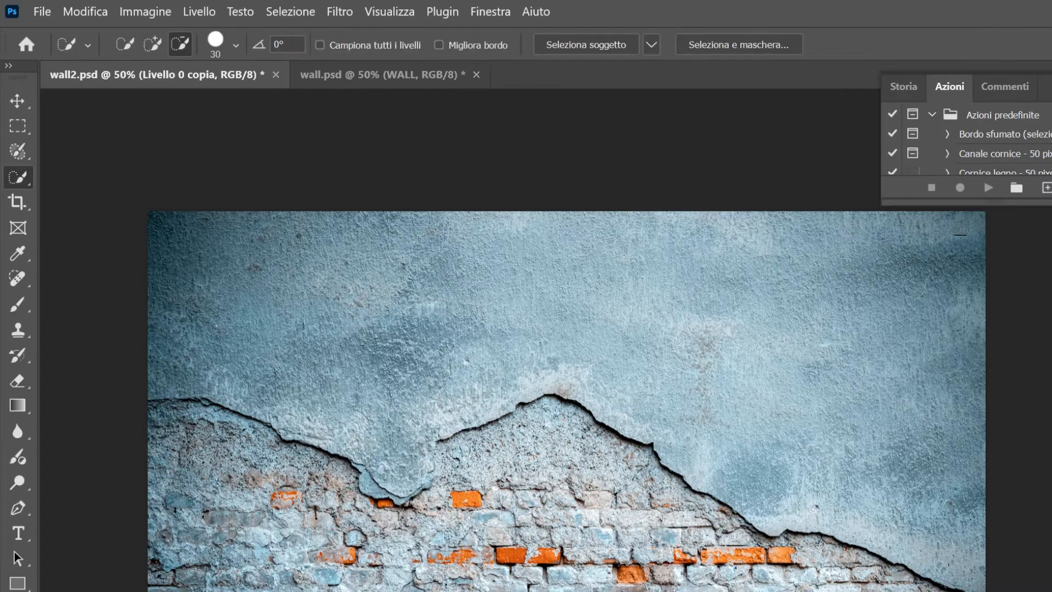
{"action": "mouse_move", "coordinate": [159, 216]}
{"action": "left_mouse_down"}
{"action": "mouse_move", "coordinate": [208, 296]}
{"action": "mouse_move", "coordinate": [329, 378]}
{"action": "mouse_move", "coordinate": [449, 258]}
{"action": "mouse_move", "coordinate": [822, 351]}
{"action": "left_mouse_up"}
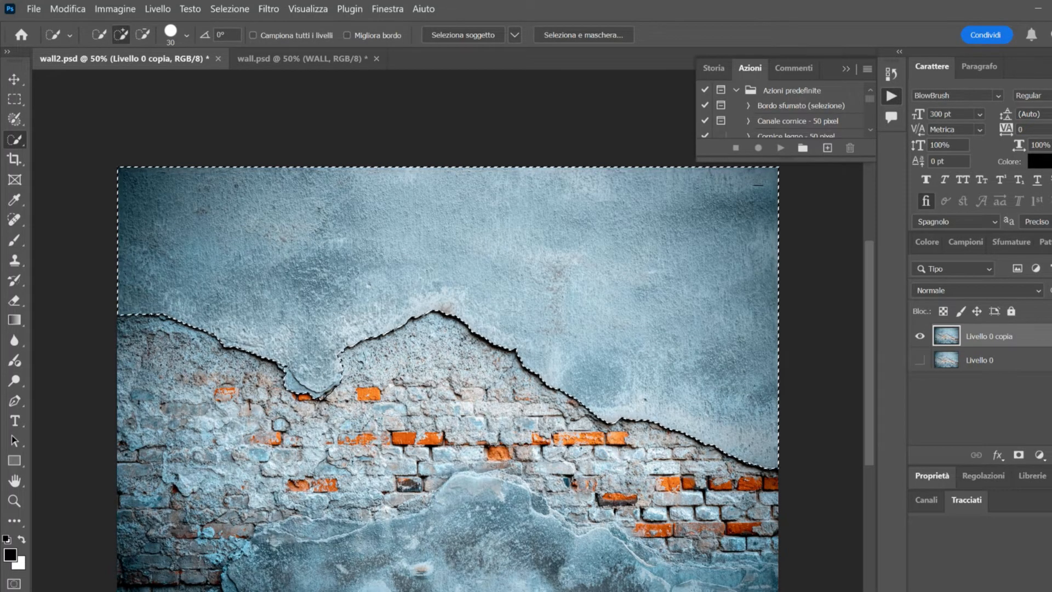
{"action": "mouse_move", "coordinate": [238, 578]}
{"action": "left_mouse_down"}
{"action": "mouse_move", "coordinate": [284, 543]}
{"action": "mouse_move", "coordinate": [345, 530]}
{"action": "mouse_move", "coordinate": [384, 536]}
{"action": "mouse_move", "coordinate": [494, 498]}
{"action": "mouse_move", "coordinate": [635, 573]}
{"action": "left_mouse_up"}
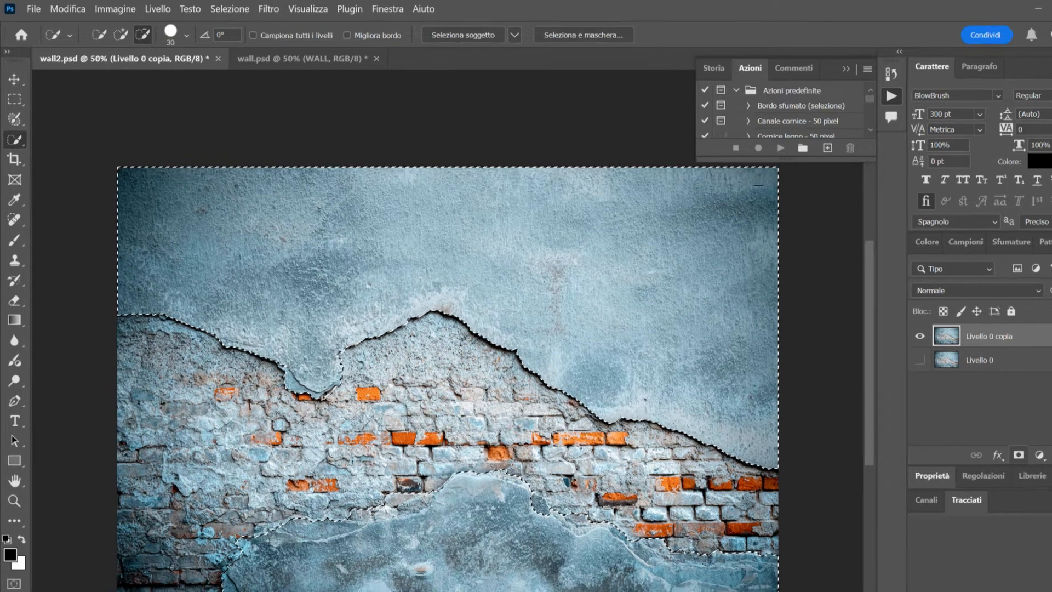
Step: Mask Livello 0 copia to the selected plaster areas and show the original Livello 0 beneath it
{"action": "left_click", "coordinate": [978, 437]}
{"action": "key", "text": "ctrl+z"}
{"action": "key", "text": "ctrl+shift+z"}
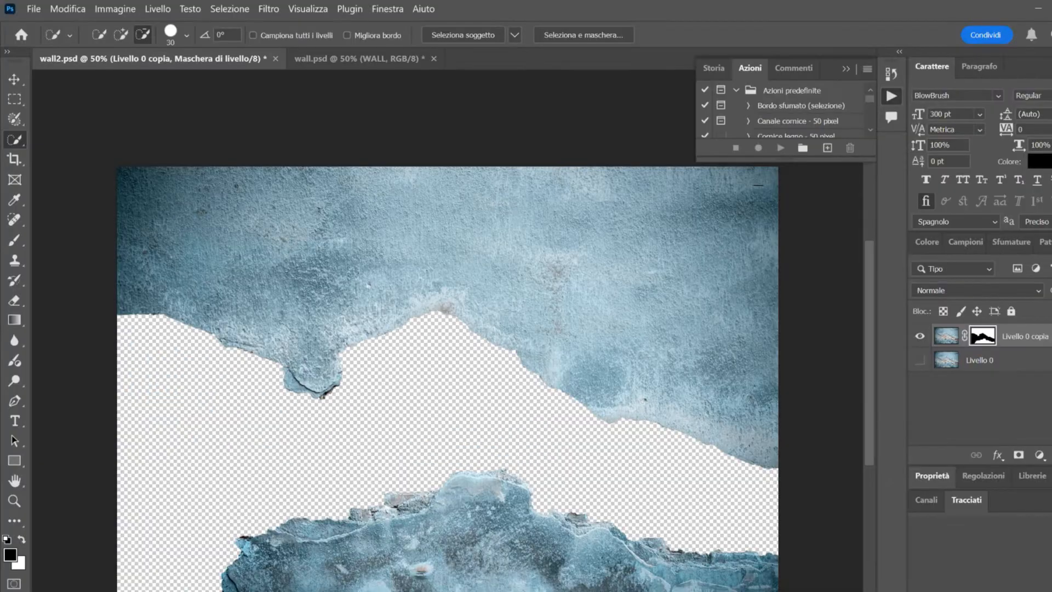
{"action": "left_click", "coordinate": [920, 360]}
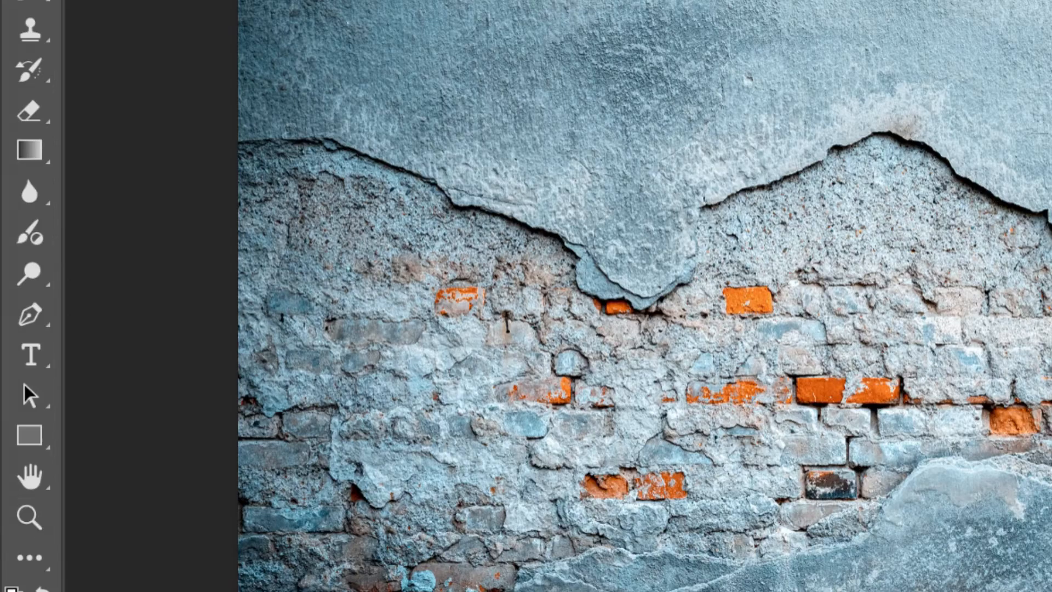
Step: Add the text EVERY over the wall in the BlowBrush font at 150 pt
{"action": "key", "text": "t"}
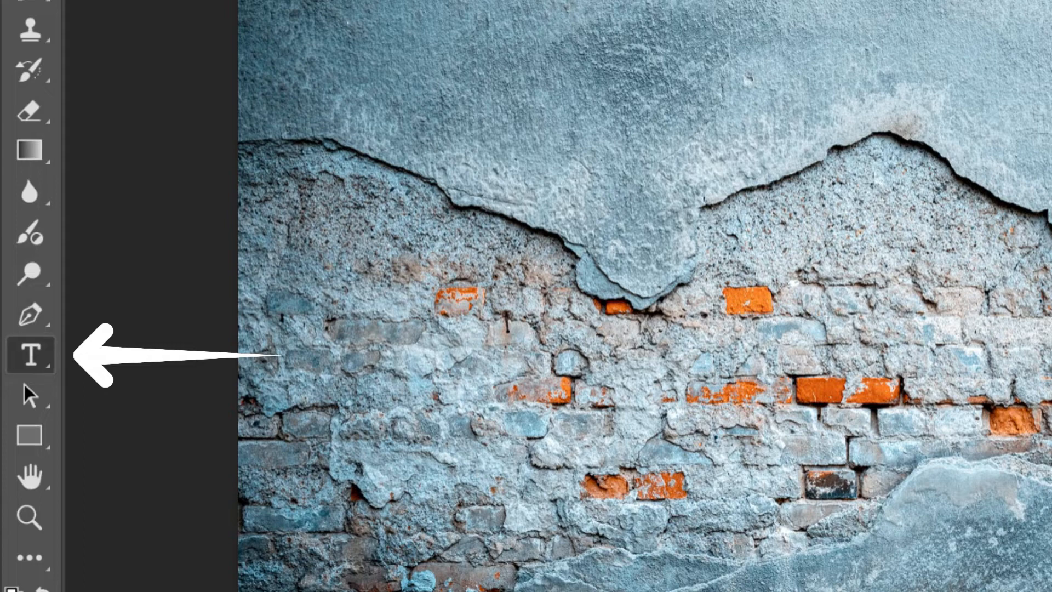
{"action": "left_click", "coordinate": [534, 64]}
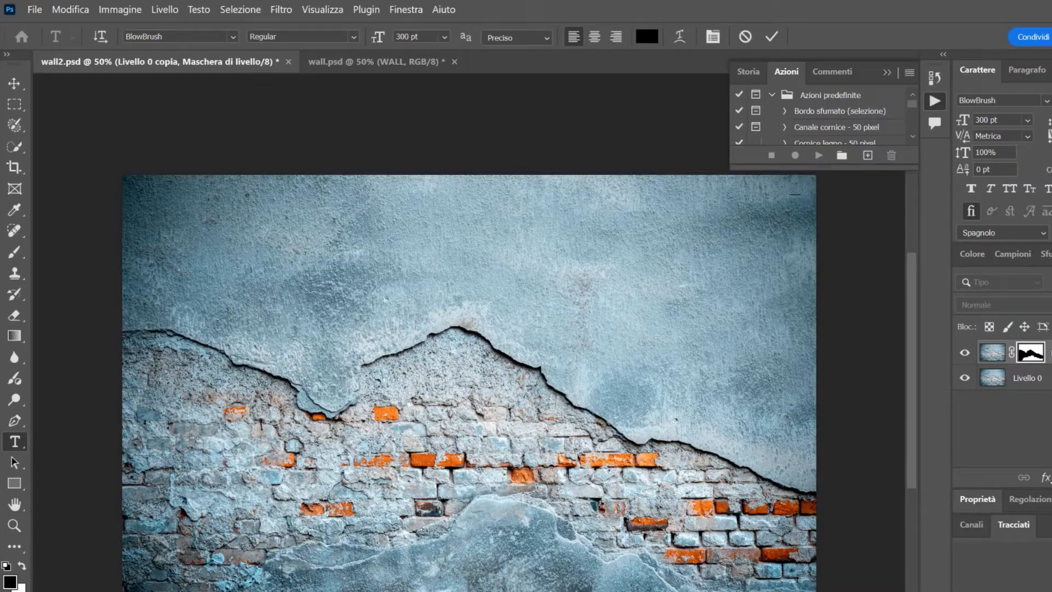
{"action": "left_click", "coordinate": [999, 96]}
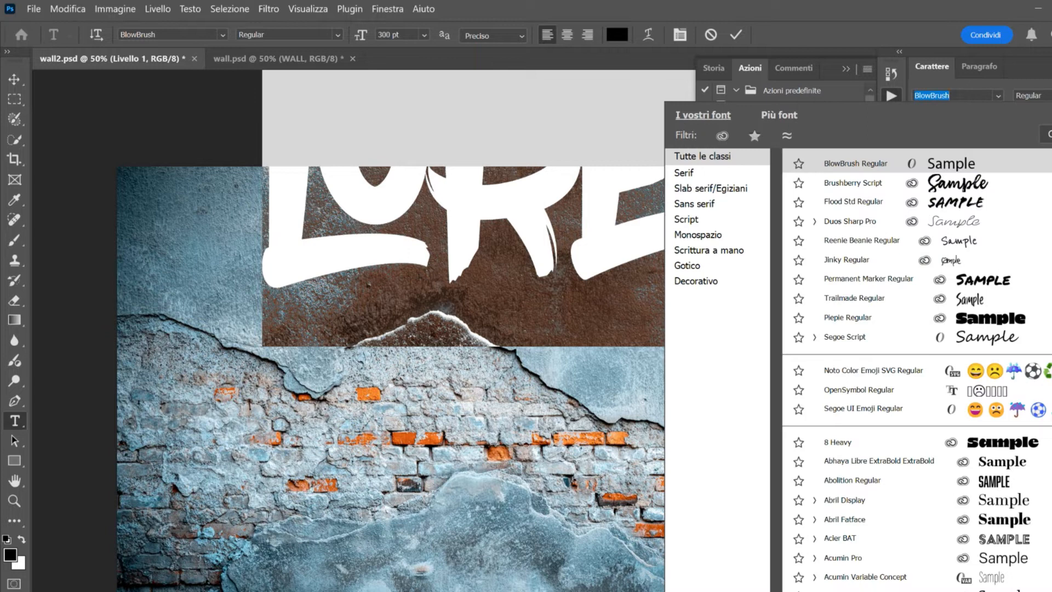
{"action": "left_click", "coordinate": [998, 96]}
{"action": "left_click", "coordinate": [15, 80]}
{"action": "left_click_drag", "start_coordinate": [384, 218], "coordinate": [283, 385]}
{"action": "double_click", "coordinate": [946, 336]}
{"action": "type", "text": "EVERY"}
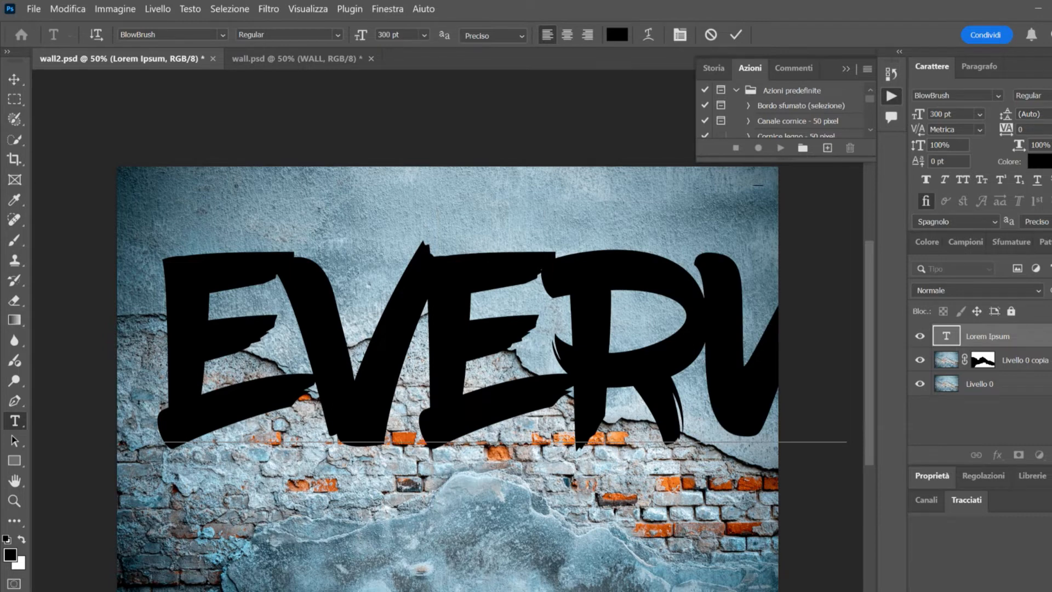
{"action": "key", "text": "BackSpace"}
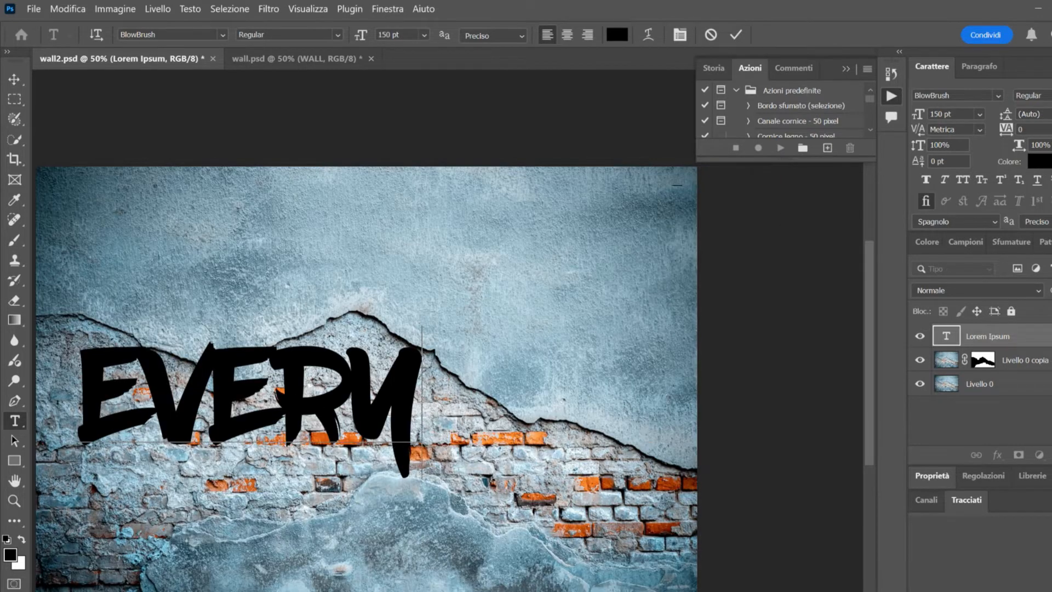
Step: Move the EVERY text onto the upper plaster of the wall and set its size to 180 pt
{"action": "key", "text": "ctrl+Return"}
{"action": "key", "text": "v"}
{"action": "left_click_drag", "start_coordinate": [285, 377], "coordinate": [444, 240]}
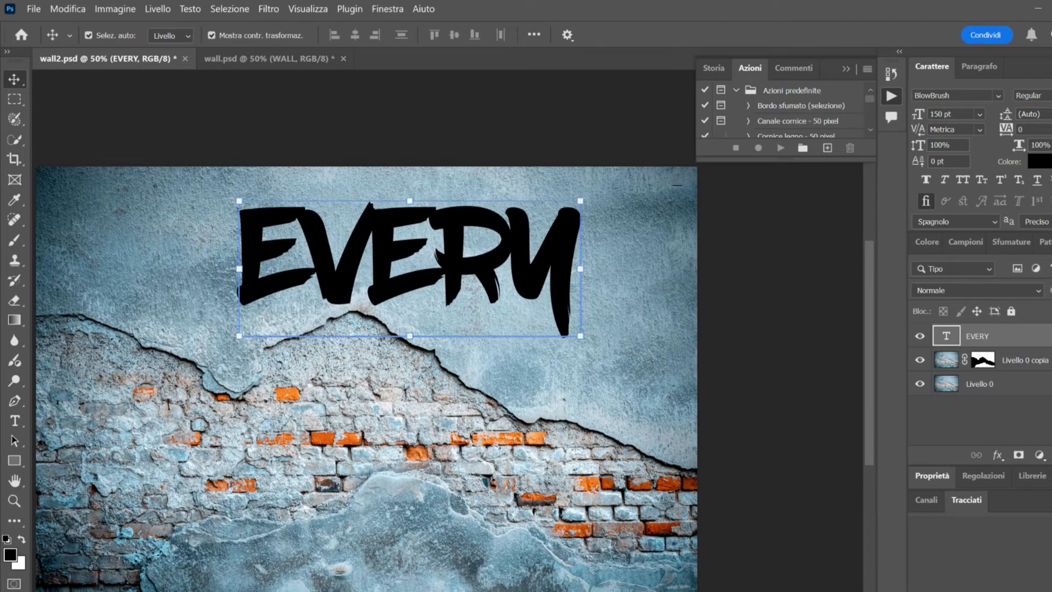
{"action": "scroll", "coordinate": [444, 241], "scroll_direction": "left", "scroll_amount": 3}
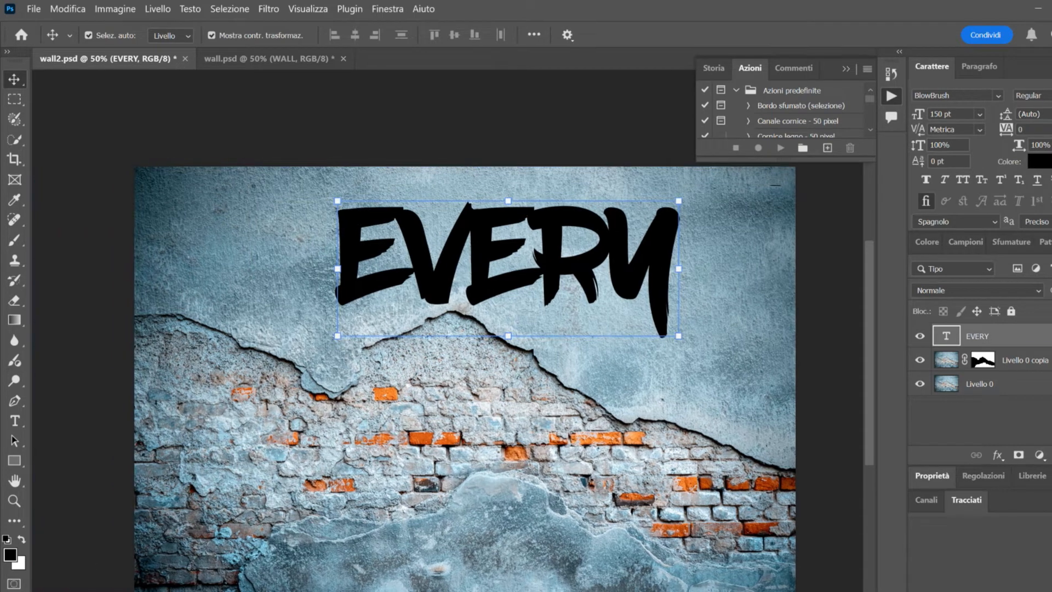
{"action": "left_click", "coordinate": [846, 68]}
{"action": "left_click", "coordinate": [980, 114]}
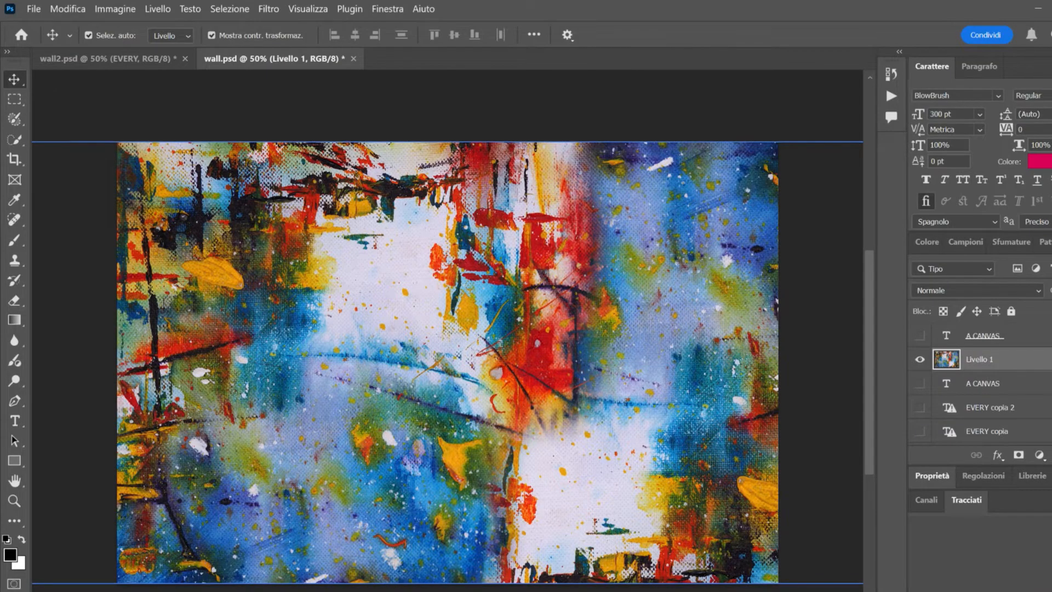
Step: Copy the abstract painting Livello 1 from wall.psd into wall2.psd, place it over the wall and clip it to the EVERY text
{"action": "mouse_move", "coordinate": [549, 317]}
{"action": "left_mouse_down"}
{"action": "mouse_move", "coordinate": [551, 304]}
{"action": "mouse_move", "coordinate": [550, 317]}
{"action": "left_mouse_up"}
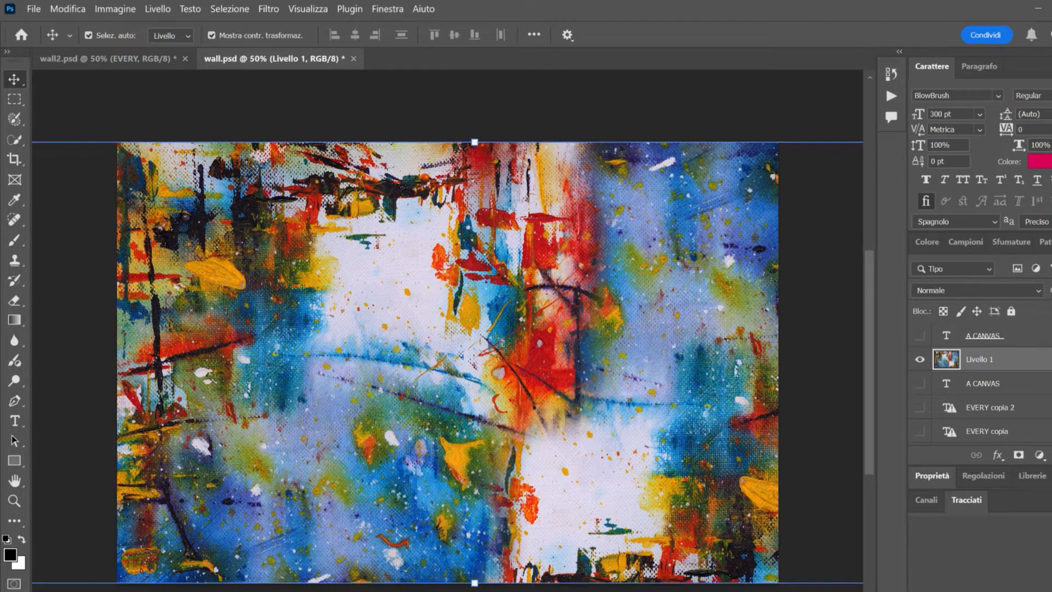
{"action": "key", "text": "m"}
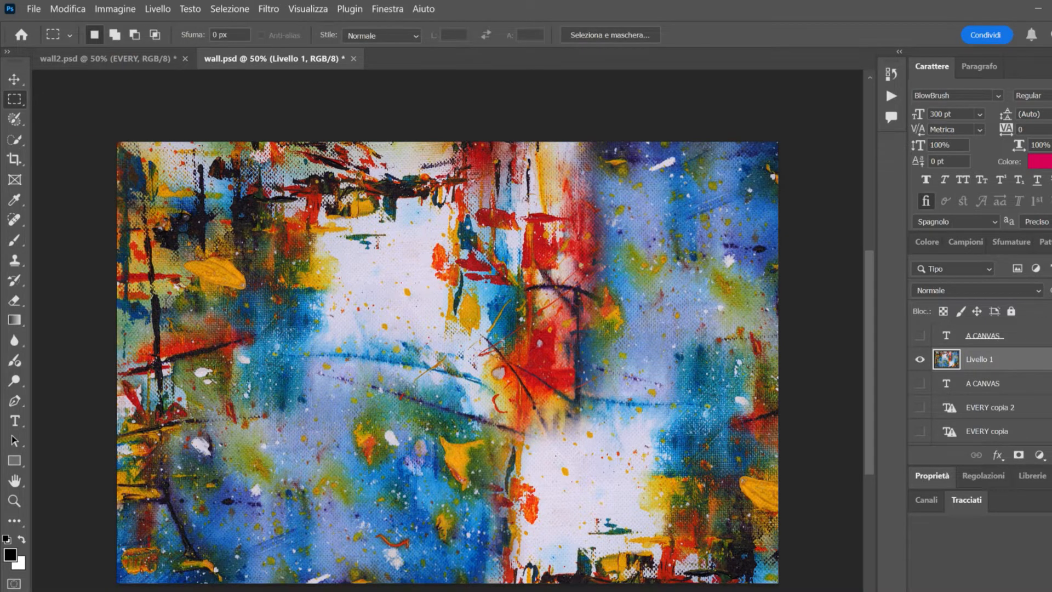
{"action": "key", "text": "v"}
{"action": "key", "text": "ctrl+Tab"}
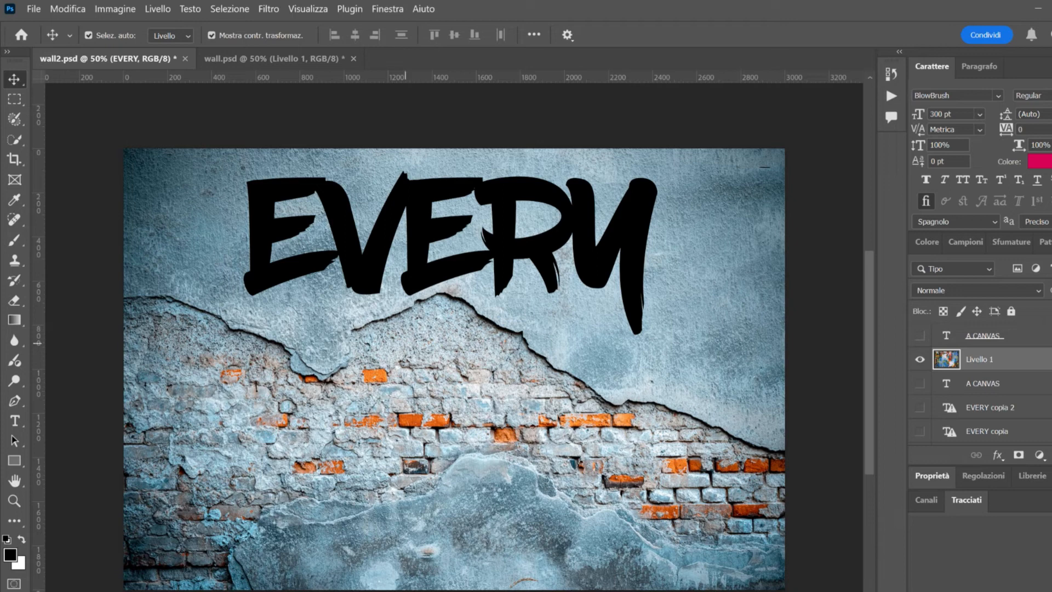
{"action": "key", "text": "ctrl+v"}
{"action": "mouse_move", "coordinate": [515, 298]}
{"action": "left_mouse_down"}
{"action": "mouse_move", "coordinate": [531, 356]}
{"action": "mouse_move", "coordinate": [531, 331]}
{"action": "left_mouse_up"}
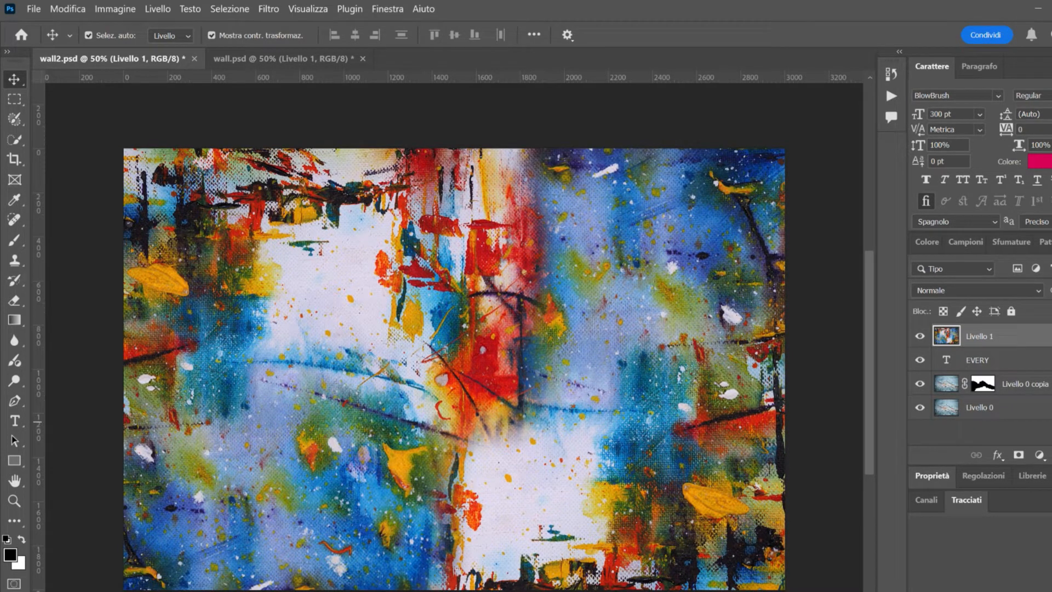
{"action": "mouse_move", "coordinate": [993, 335]}
{"action": "left_mouse_down"}
{"action": "mouse_move", "coordinate": [993, 363]}
{"action": "mouse_move", "coordinate": [992, 336]}
{"action": "left_mouse_up"}
{"action": "right_click", "coordinate": [988, 337]}
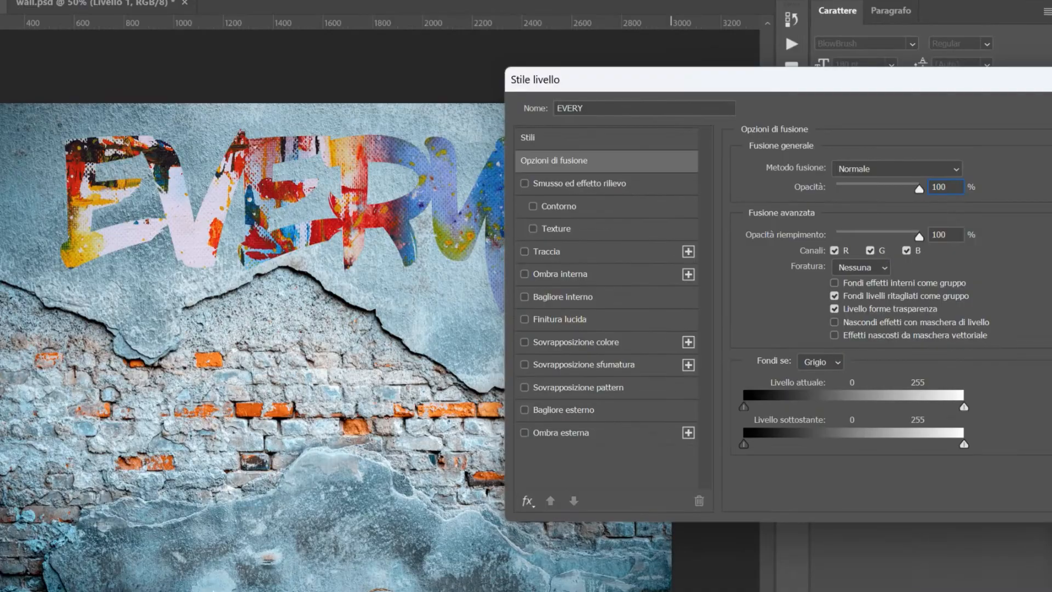
Step: Add a centred 27 px stroke in colour 1f0f0f to the EVERY text layer
{"action": "left_click", "coordinate": [655, 281]}
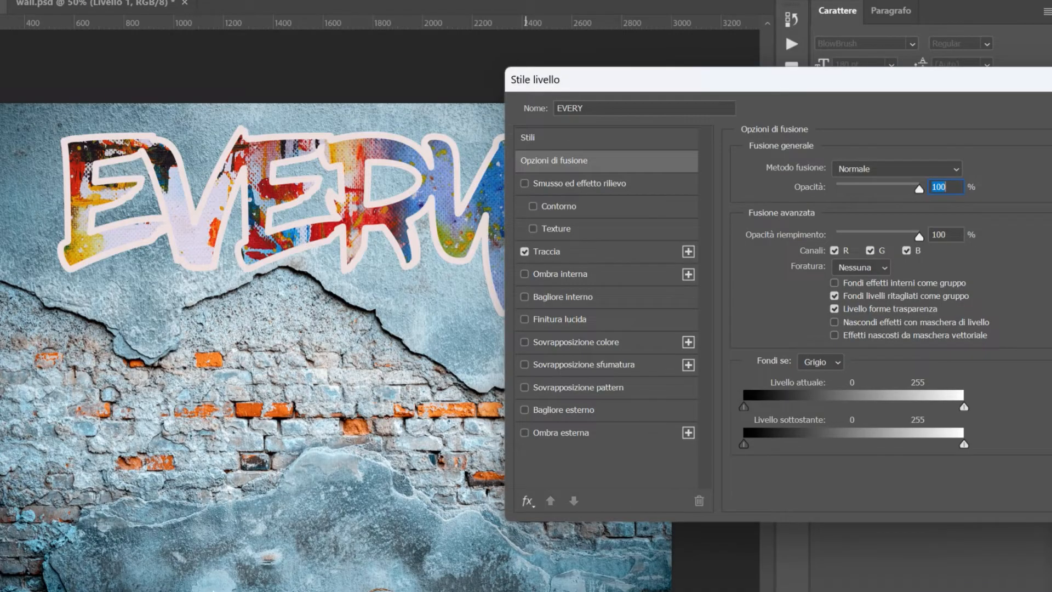
{"action": "left_click_drag", "start_coordinate": [728, 85], "coordinate": [712, 328]}
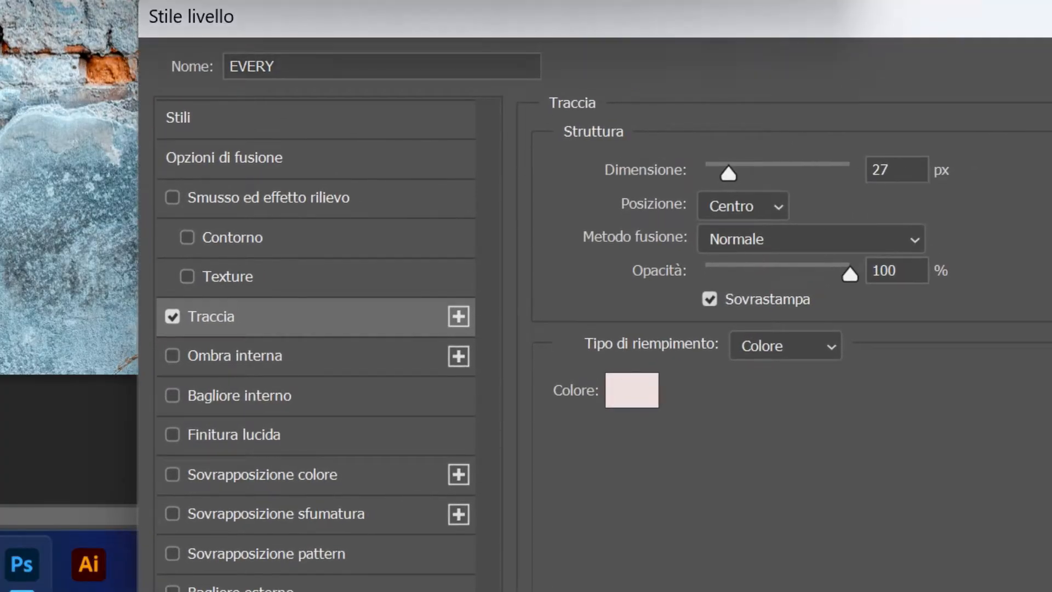
{"action": "left_click_drag", "start_coordinate": [560, 28], "coordinate": [789, 71]}
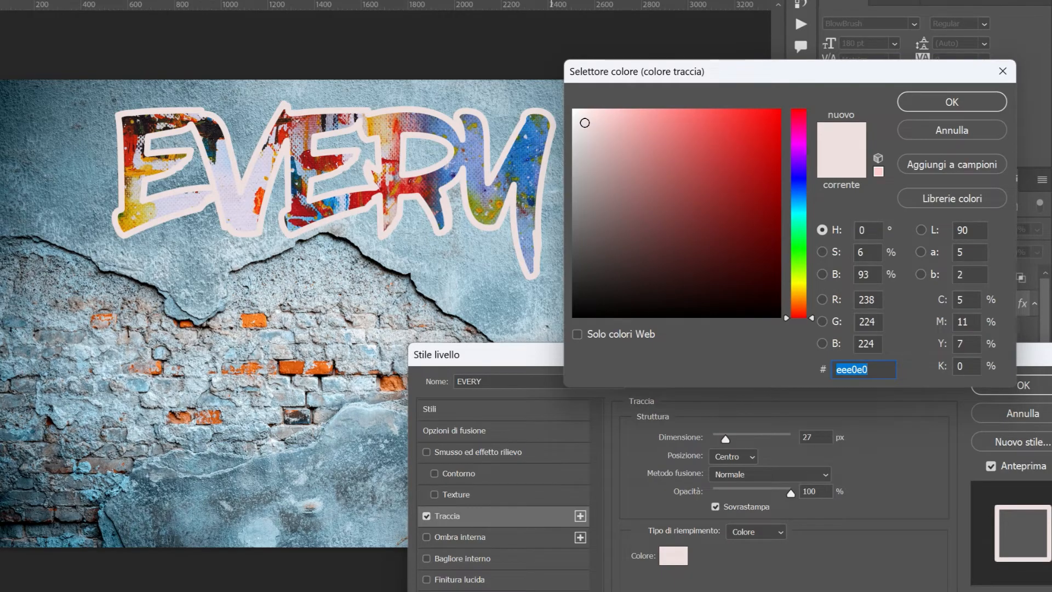
{"action": "type", "text": "1f0d0d"}
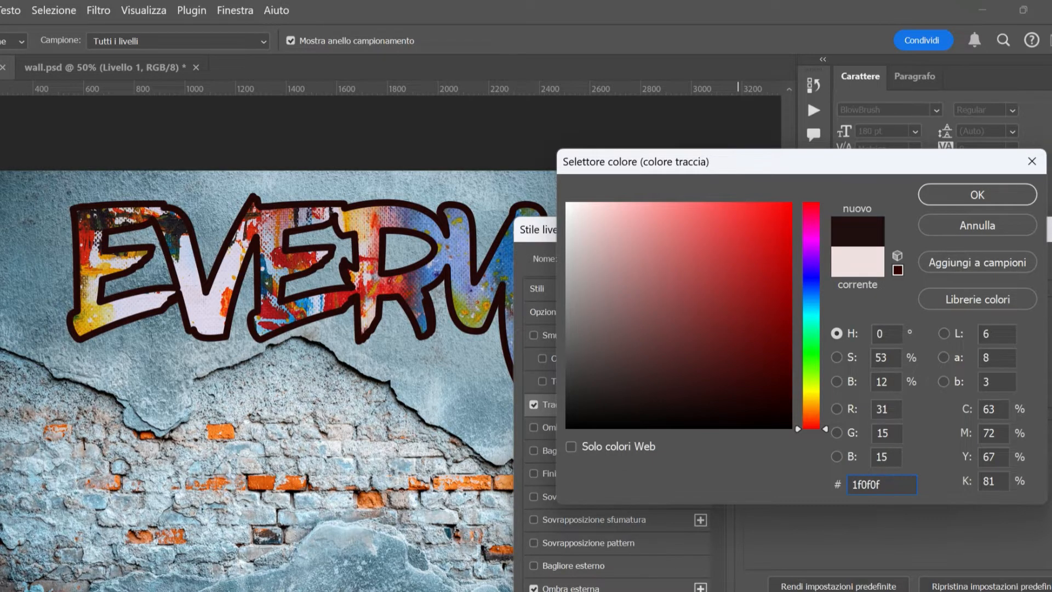
{"action": "left_click", "coordinate": [977, 195]}
Step: Add a black Multiply inner shadow to EVERY with 65% opacity, 90° angle, 9 px distance, 38% choke and 10 px size
{"action": "left_click_drag", "start_coordinate": [858, 322], "coordinate": [860, 337]}
{"action": "left_click", "coordinate": [866, 340]}
{"action": "left_click", "coordinate": [863, 371]}
{"action": "left_click", "coordinate": [866, 340]}
{"action": "left_click", "coordinate": [863, 355]}
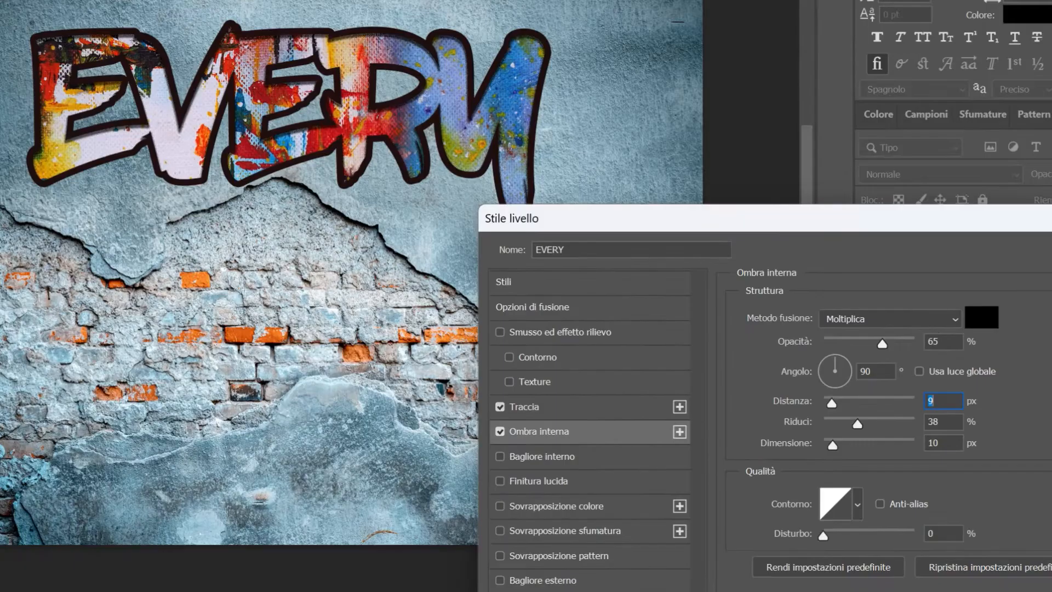
Step: Add an inverted Multiply satin effect to EVERY with 61% opacity, 90° angle, 208 px distance and 250 px size
{"action": "left_click_drag", "start_coordinate": [839, 543], "coordinate": [892, 543]}
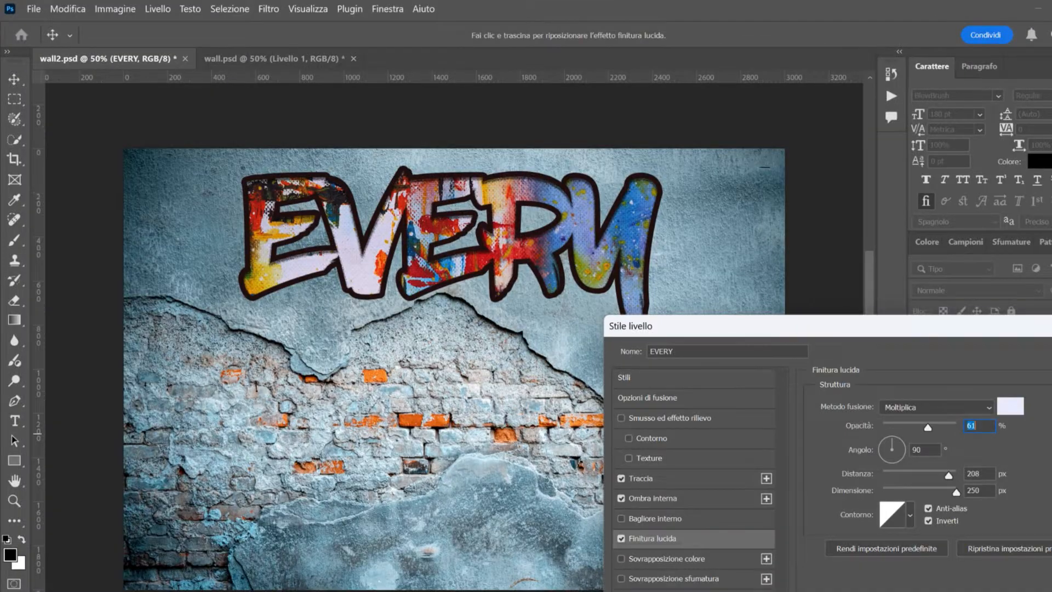
{"action": "key", "text": "Tab"}
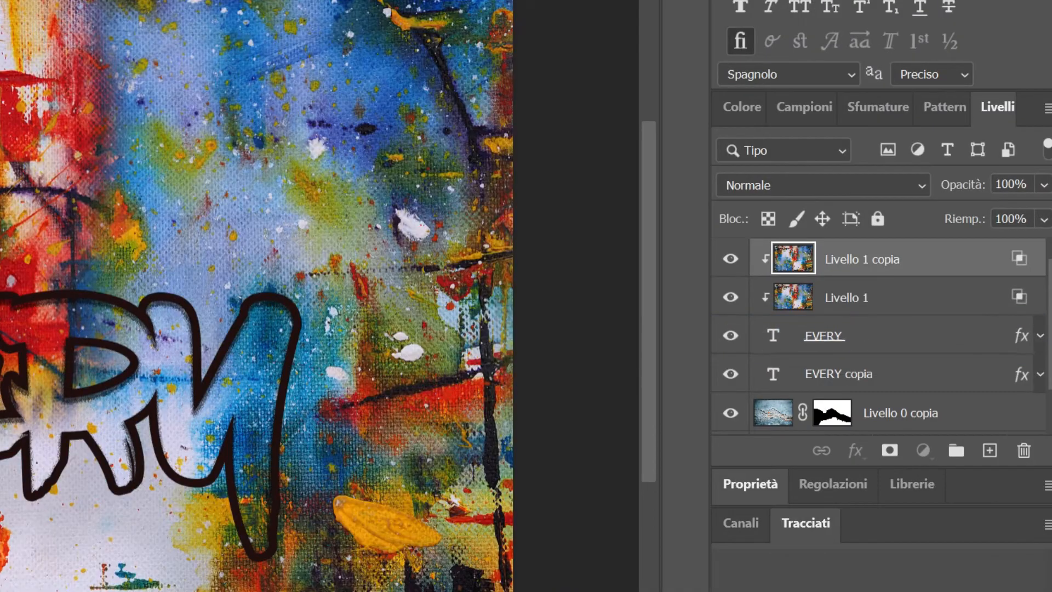
Step: Move the Livello 1 painting directly above the EVERY copia text layer and clip it to that text
{"action": "left_click_drag", "start_coordinate": [846, 298], "coordinate": [847, 353]}
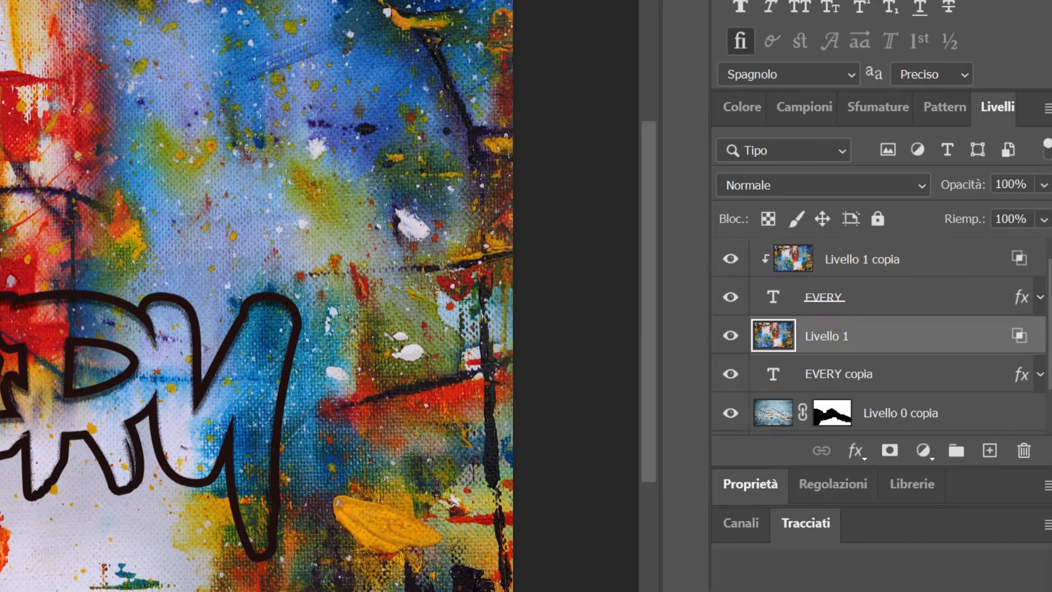
{"action": "right_click", "coordinate": [773, 335]}
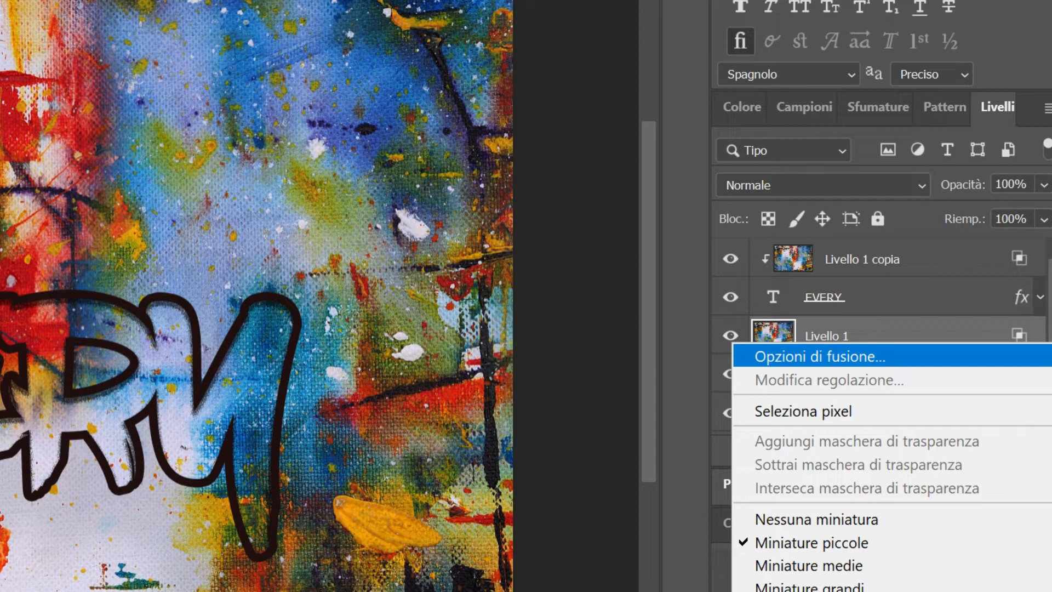
{"action": "left_click", "coordinate": [844, 335]}
{"action": "right_click", "coordinate": [773, 336]}
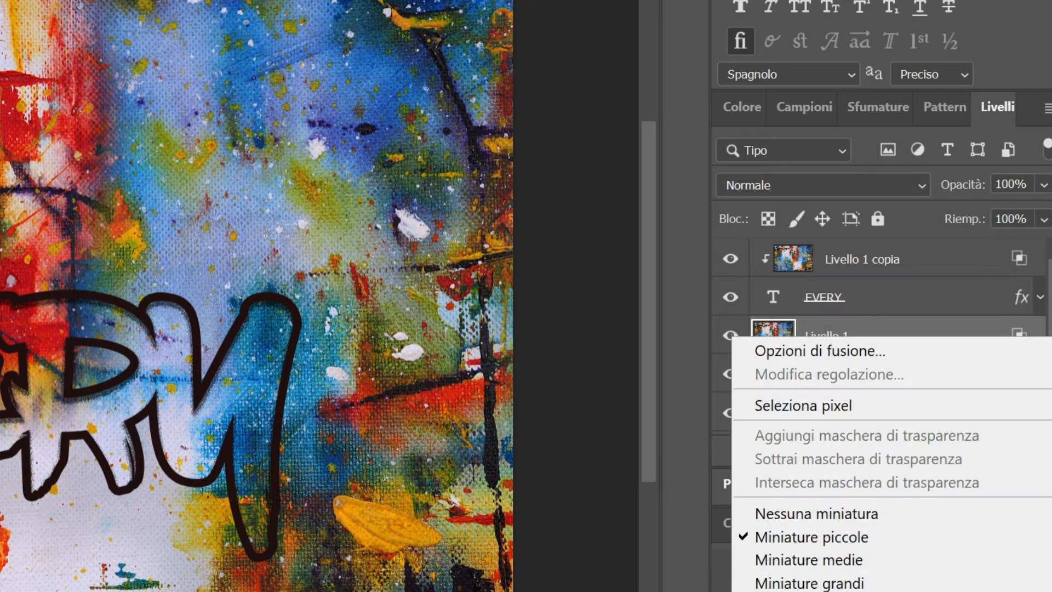
{"action": "left_click", "coordinate": [926, 329]}
{"action": "right_click", "coordinate": [932, 334]}
{"action": "left_click", "coordinate": [866, 505]}
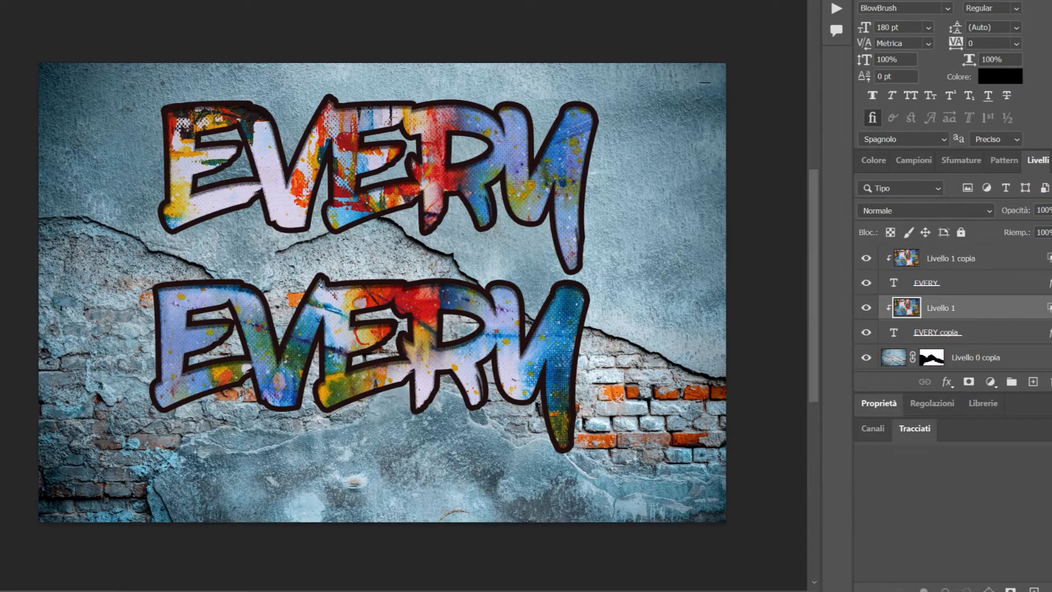
Step: Change the EVERY text to WALL, and group Livello 1 with EVERY copia beneath the masked Livello 0 copia layer
{"action": "double_click", "coordinate": [894, 283]}
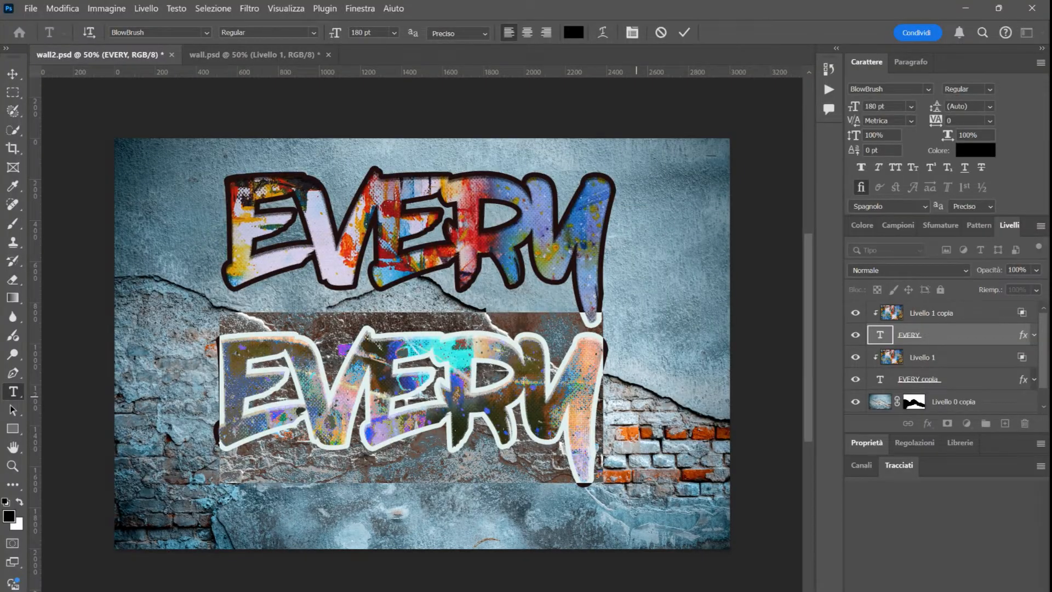
{"action": "type", "text": "WALL"}
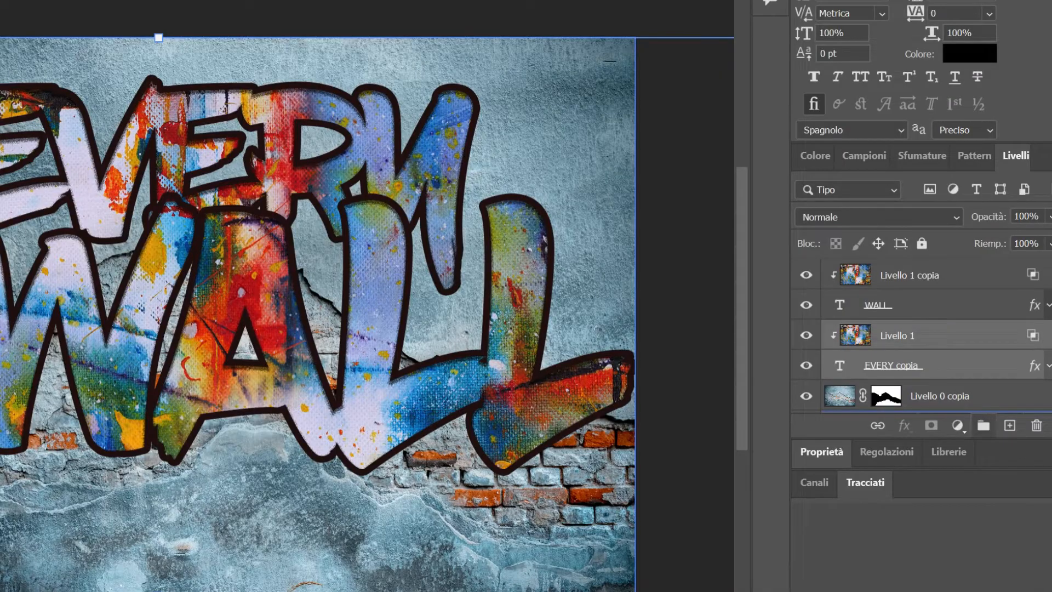
{"action": "left_click", "coordinate": [984, 425]}
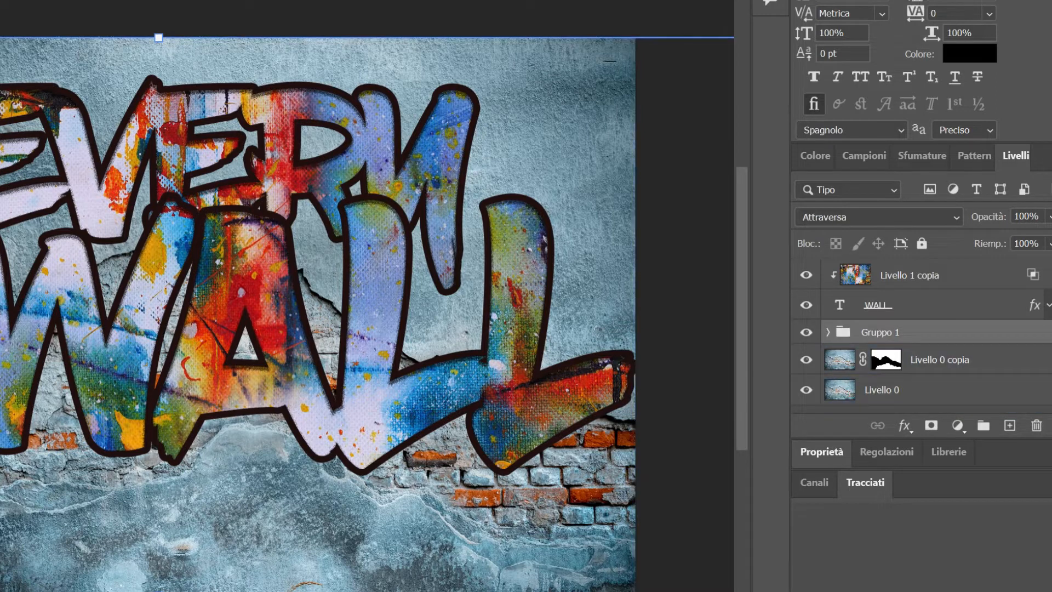
{"action": "left_click_drag", "start_coordinate": [898, 332], "coordinate": [899, 374]}
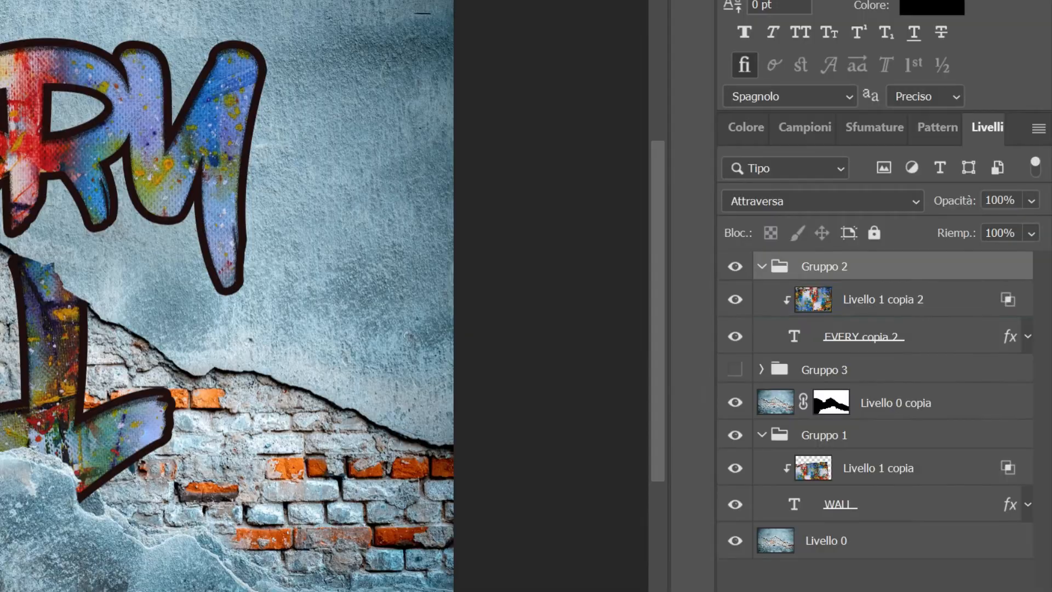
Step: Reposition the transformed WALL group over the exposed brick area, at about X 550 px and Y 1466 px
{"action": "left_click", "coordinate": [955, 334]}
{"action": "left_click", "coordinate": [762, 267]}
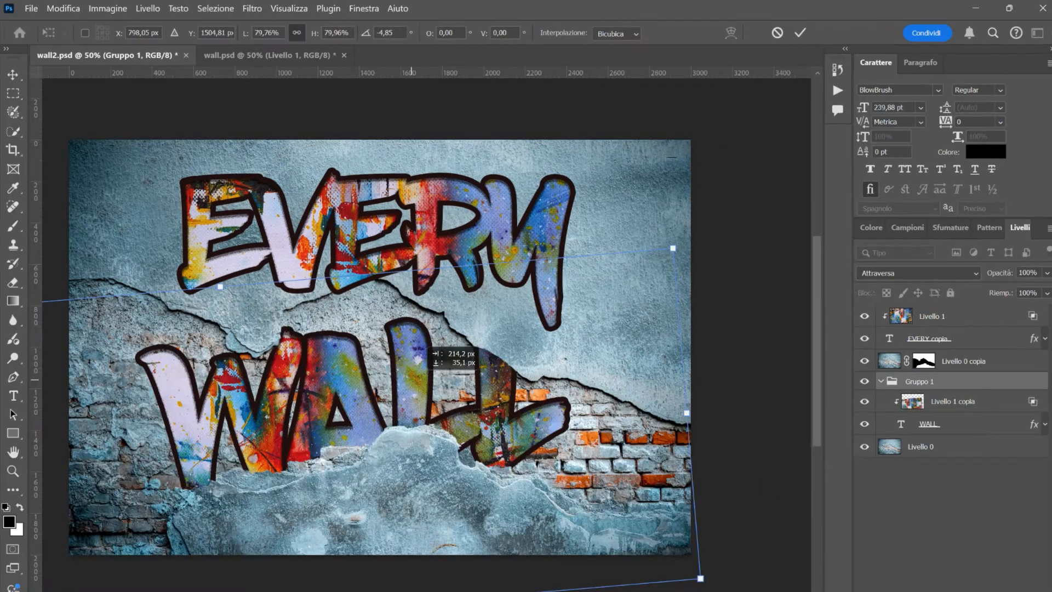
{"action": "left_click_drag", "start_coordinate": [374, 345], "coordinate": [418, 344]}
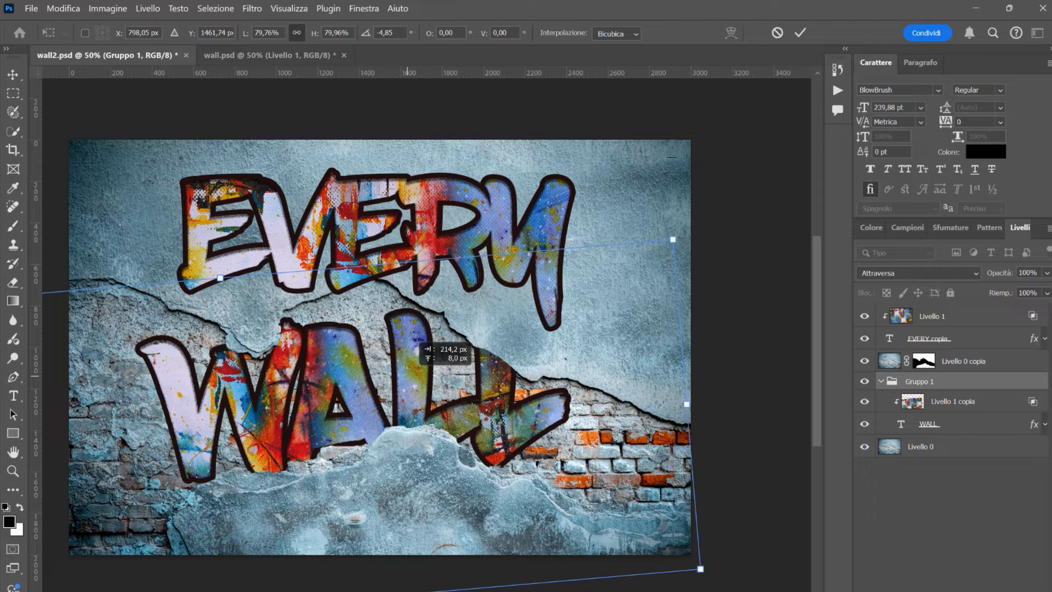
{"action": "left_click_drag", "start_coordinate": [418, 344], "coordinate": [363, 346]}
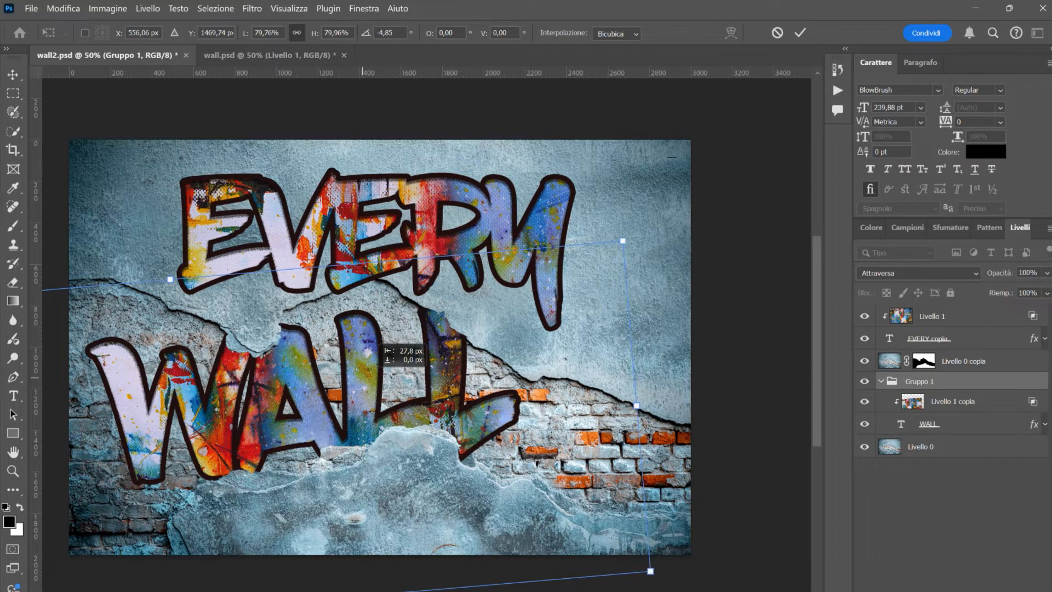
{"action": "left_click_drag", "start_coordinate": [363, 346], "coordinate": [351, 345]}
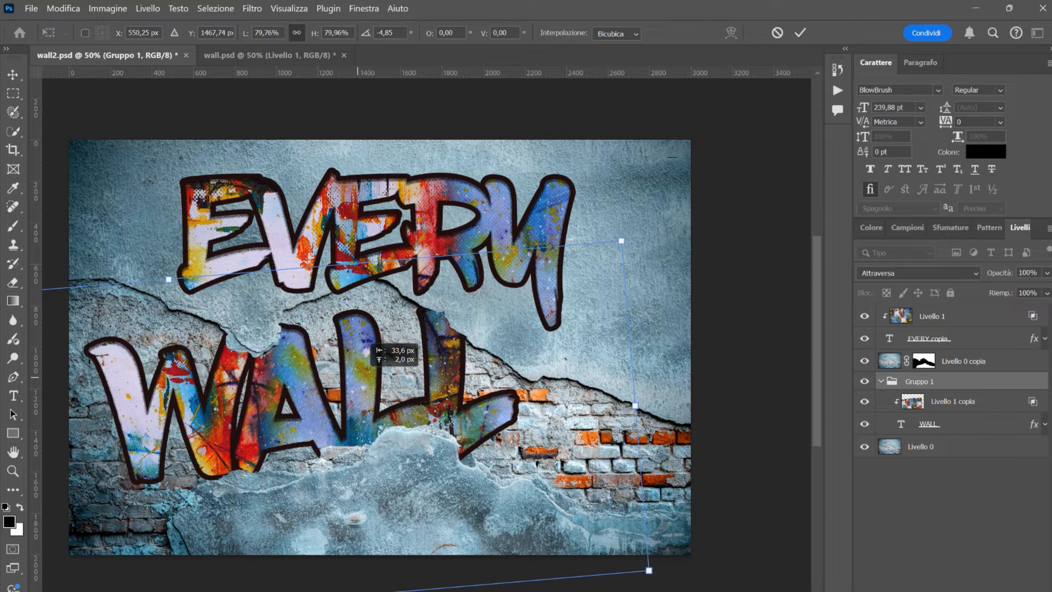
{"action": "left_click_drag", "start_coordinate": [351, 346], "coordinate": [352, 345]}
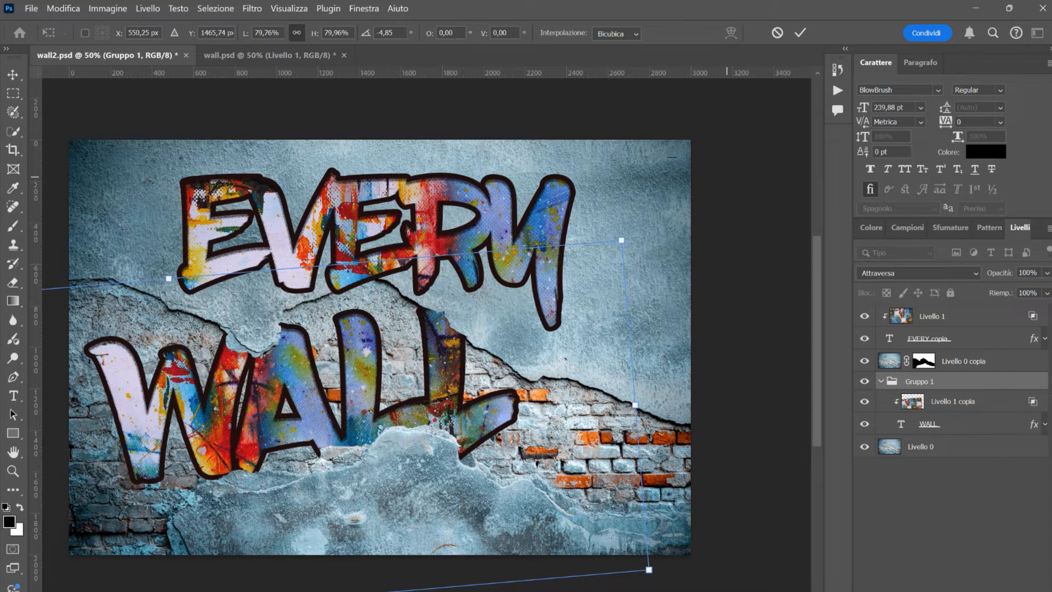
{"action": "left_click", "coordinate": [14, 75]}
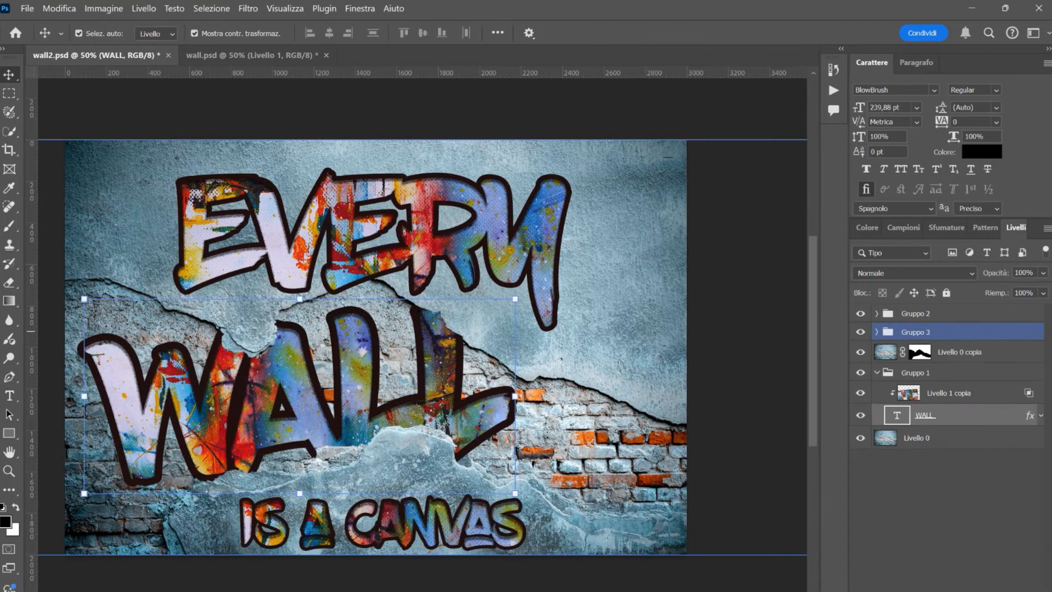
Step: Warp the EVERY copia text with the Pendio (Rise) style, adjusting the bend so the word slopes down towards its end
{"action": "left_click", "coordinate": [935, 375]}
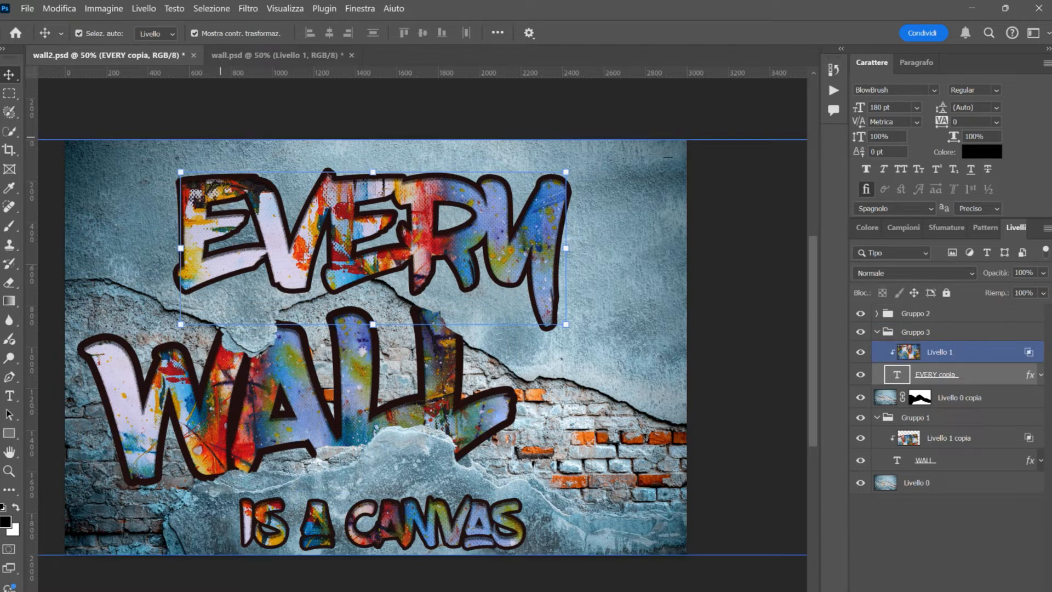
{"action": "left_click", "coordinate": [174, 9]}
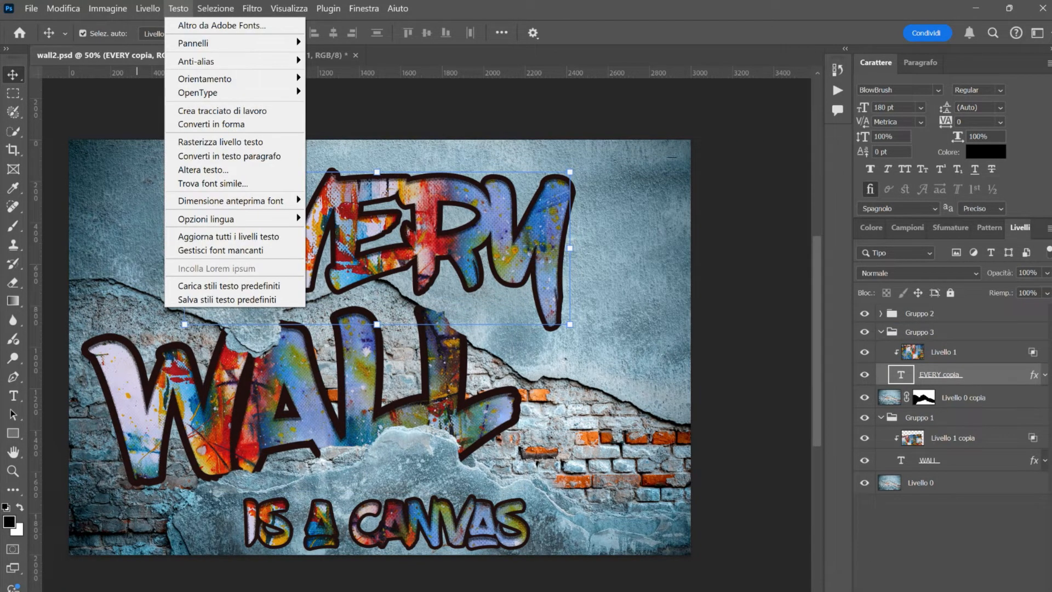
{"action": "left_click", "coordinate": [203, 170]}
{"action": "left_click_drag", "start_coordinate": [493, 134], "coordinate": [797, 105]}
{"action": "left_click", "coordinate": [813, 129]}
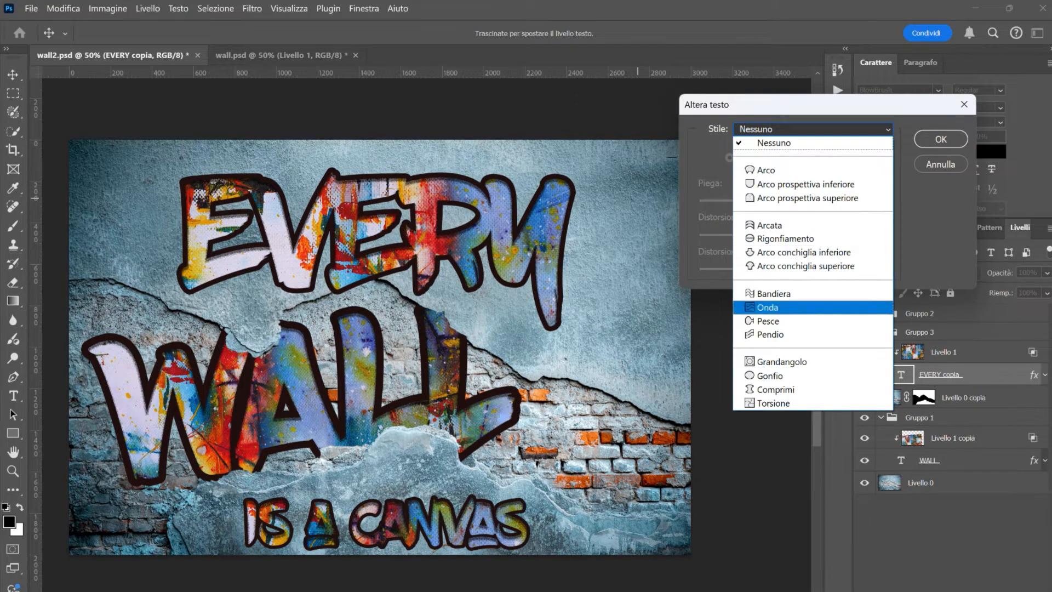
{"action": "left_click", "coordinate": [770, 335]}
{"action": "left_click_drag", "start_coordinate": [832, 203], "coordinate": [792, 203]}
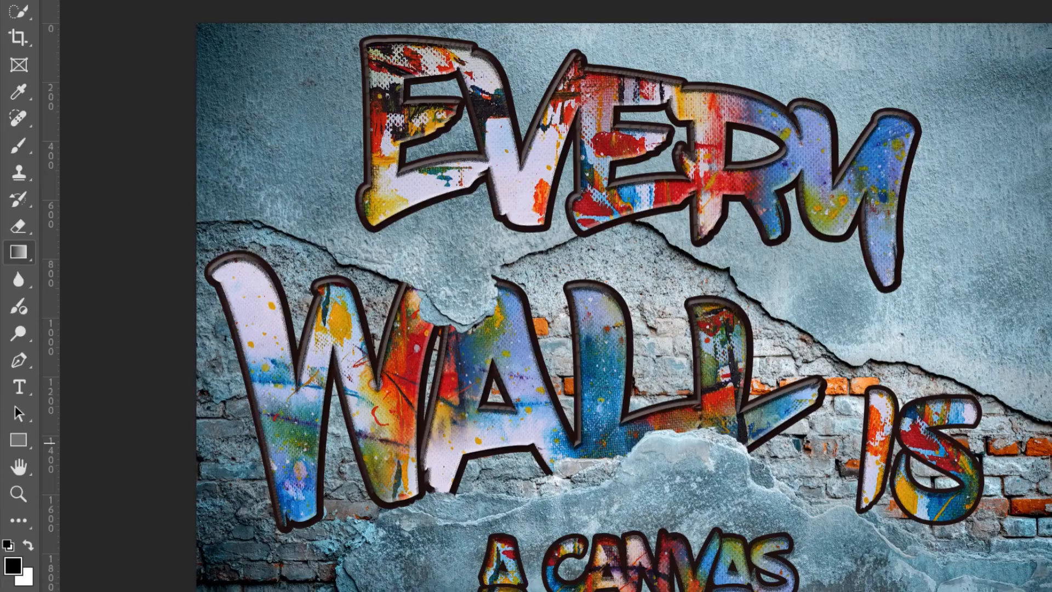
Step: Draw a diagonal black-to-white linear gradient over the whole artwork from the upper-left corner and set its layer opacity to 30%
{"action": "left_click", "coordinate": [12, 298]}
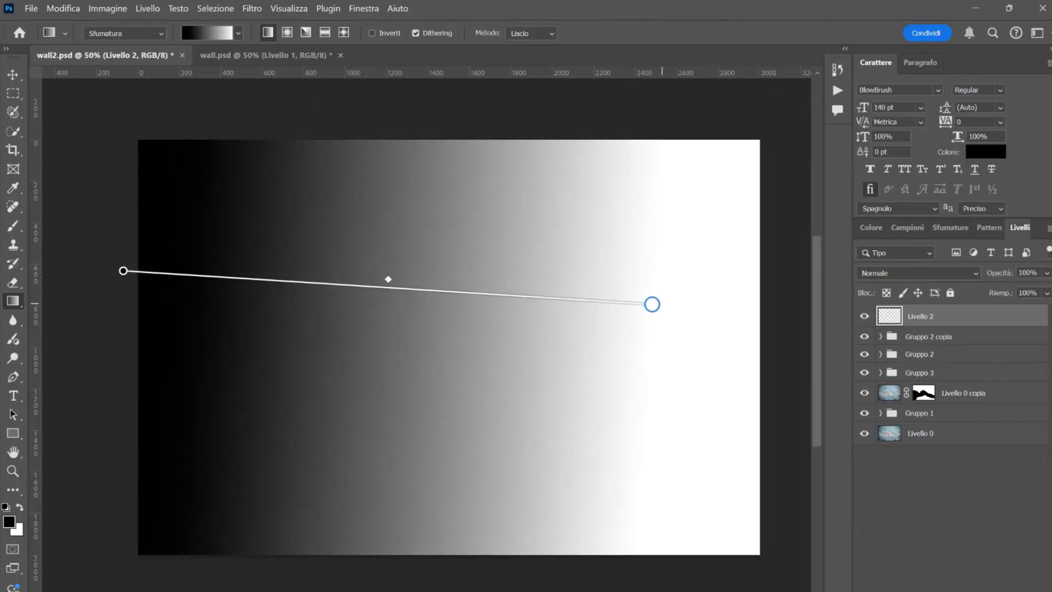
{"action": "left_click_drag", "start_coordinate": [652, 304], "coordinate": [680, 449]}
{"action": "left_click_drag", "start_coordinate": [124, 271], "coordinate": [139, 160]}
{"action": "left_click_drag", "start_coordinate": [680, 449], "coordinate": [585, 378]}
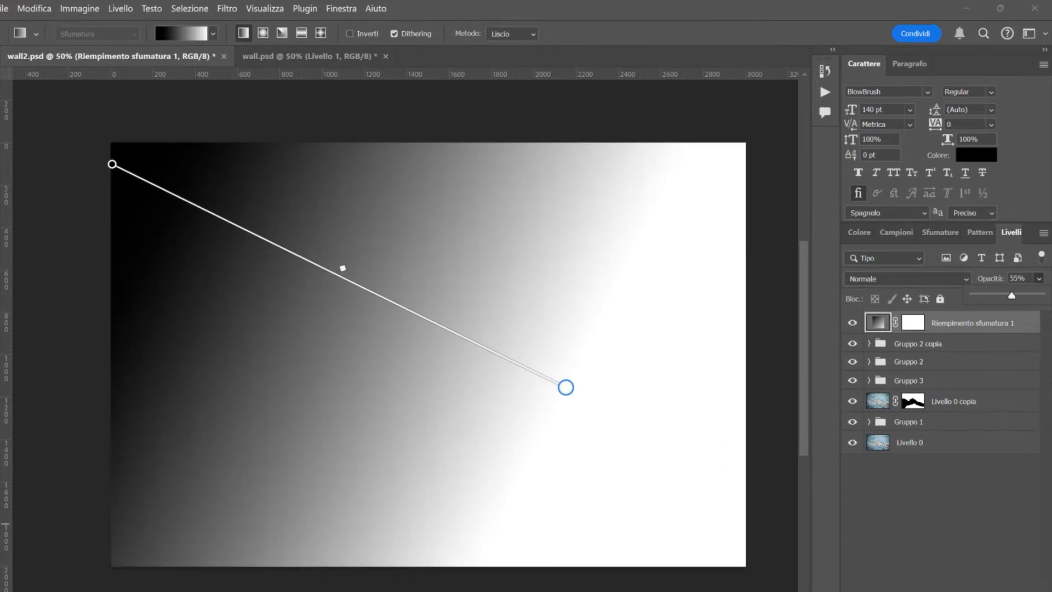
{"action": "left_click_drag", "start_coordinate": [1012, 296], "coordinate": [1003, 295]}
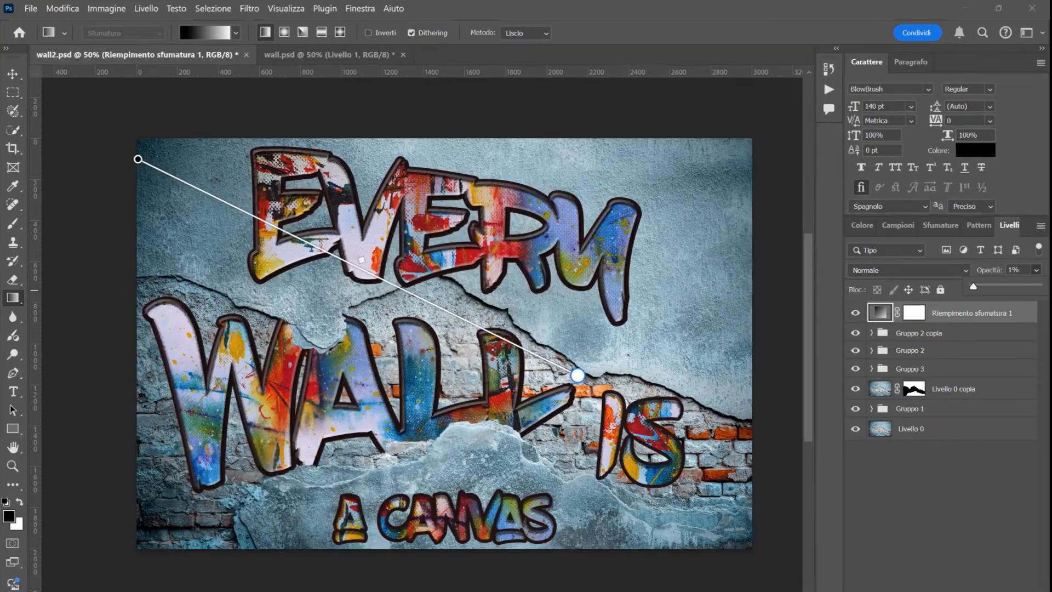
{"action": "mouse_move", "coordinate": [973, 296]}
{"action": "left_mouse_down"}
{"action": "mouse_move", "coordinate": [995, 296]}
{"action": "mouse_move", "coordinate": [992, 286]}
{"action": "left_mouse_up"}
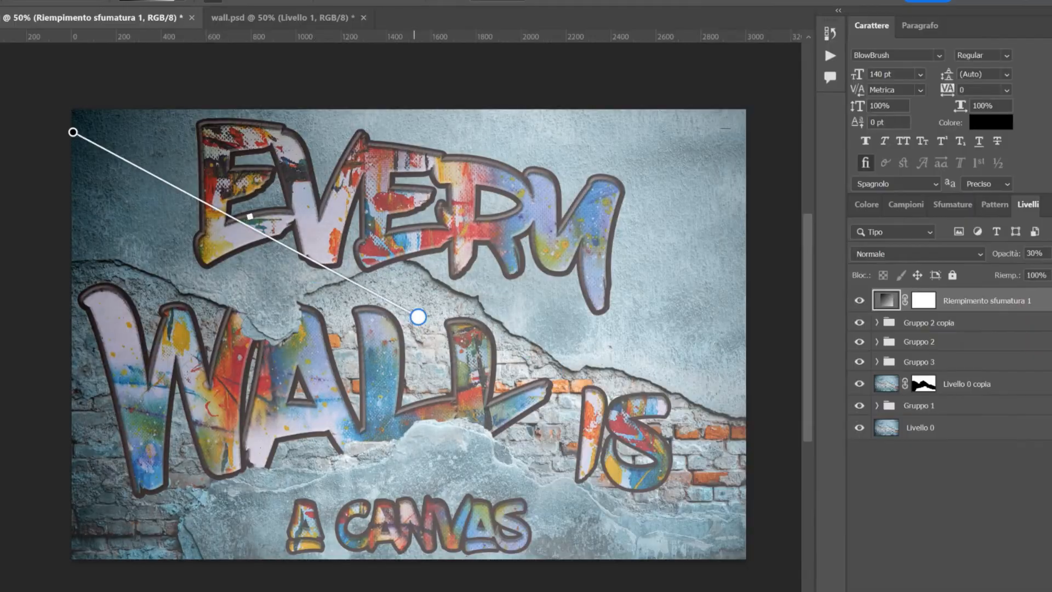
Step: Reorient the gradient so black starts near the artwork's lower-right corner and white ends near its centre
{"action": "left_click_drag", "start_coordinate": [418, 316], "coordinate": [249, 247]}
{"action": "left_click_drag", "start_coordinate": [73, 133], "coordinate": [707, 523]}
{"action": "left_click_drag", "start_coordinate": [249, 248], "coordinate": [465, 336]}
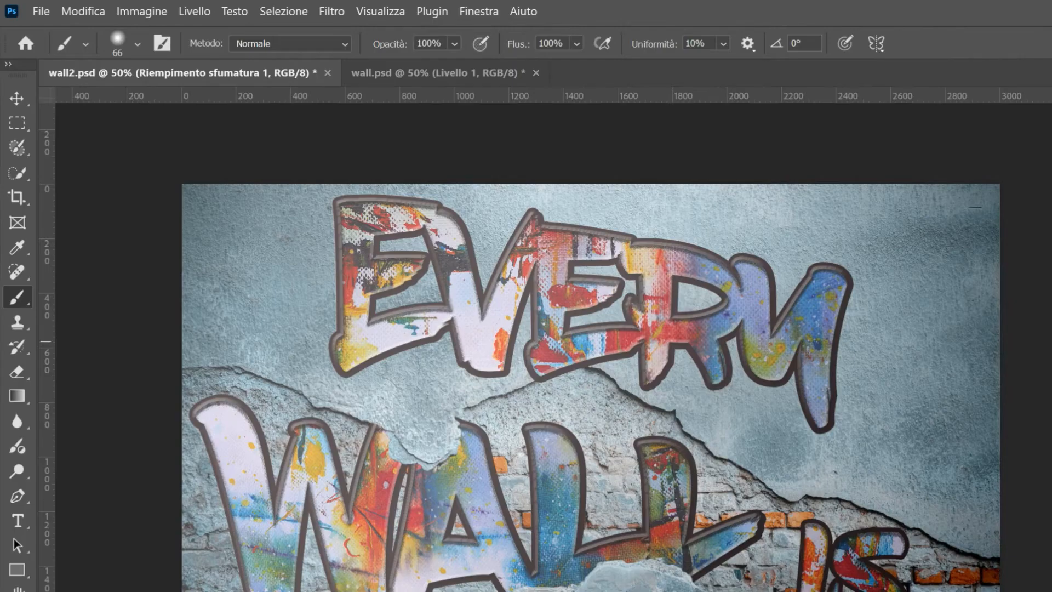
Step: Configure the brush for the gradient layer's mask with 36% hardness and a size of 478 px
{"action": "left_click", "coordinate": [137, 44]}
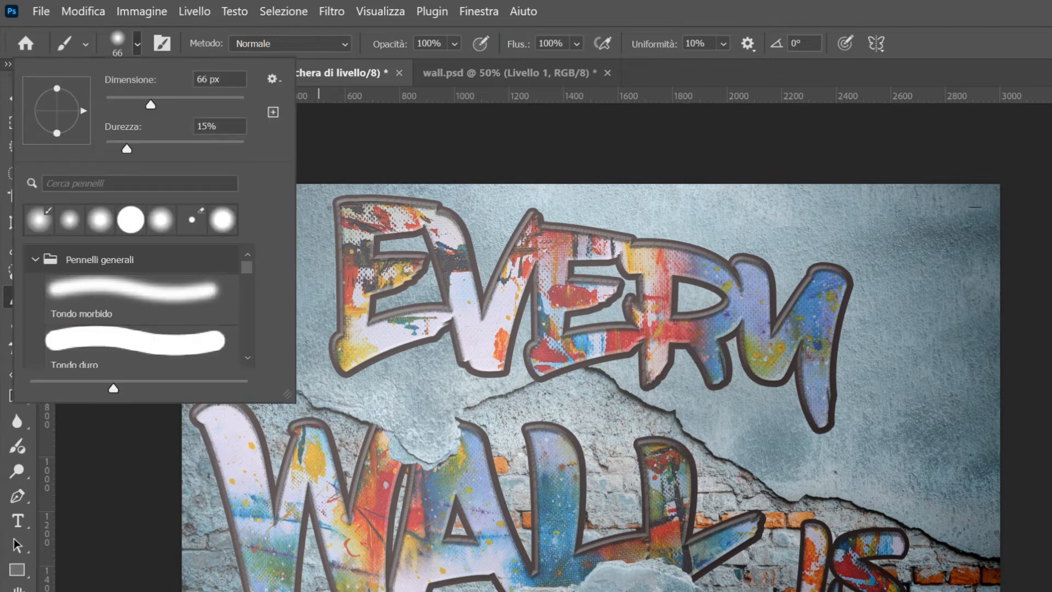
{"action": "left_click_drag", "start_coordinate": [151, 105], "coordinate": [174, 104]}
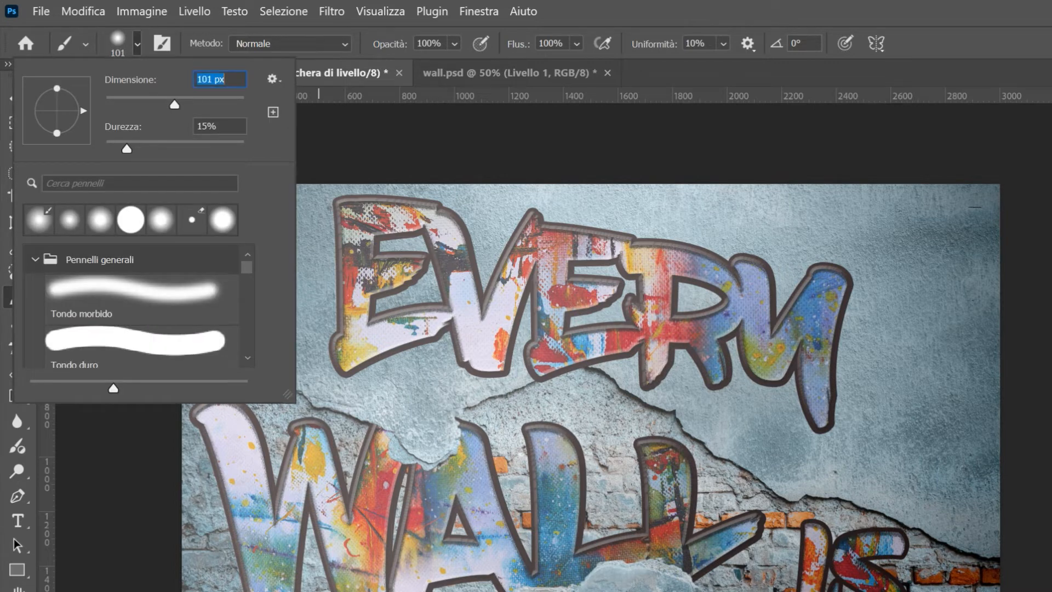
{"action": "left_click_drag", "start_coordinate": [126, 149], "coordinate": [155, 149]}
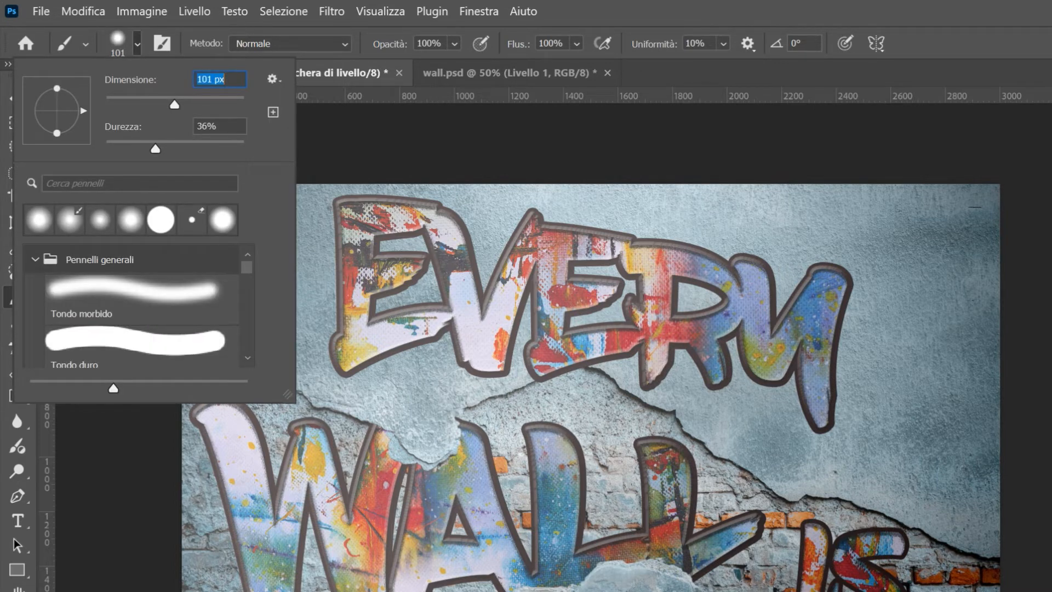
{"action": "type", "text": "175"}
{"action": "key", "text": "Return"}
{"action": "type", "text": "478"}
{"action": "key", "text": "Return"}
Step: Paint black on the gradient layer's mask over the EVERY and WALL lettering to hide the gradient there
{"action": "left_click", "coordinate": [371, 258]}
{"action": "left_click_drag", "start_coordinate": [373, 256], "coordinate": [299, 401]}
{"action": "mouse_move", "coordinate": [237, 307]}
{"action": "left_mouse_down"}
{"action": "mouse_move", "coordinate": [329, 208]}
{"action": "mouse_move", "coordinate": [438, 175]}
{"action": "mouse_move", "coordinate": [614, 219]}
{"action": "mouse_move", "coordinate": [351, 247]}
{"action": "mouse_move", "coordinate": [241, 361]}
{"action": "mouse_move", "coordinate": [158, 317]}
{"action": "mouse_move", "coordinate": [209, 438]}
{"action": "mouse_move", "coordinate": [291, 433]}
{"action": "mouse_move", "coordinate": [356, 329]}
{"action": "mouse_move", "coordinate": [619, 384]}
{"action": "mouse_move", "coordinate": [586, 461]}
{"action": "mouse_move", "coordinate": [461, 401]}
{"action": "left_mouse_up"}
{"action": "mouse_move", "coordinate": [332, 164]}
{"action": "left_mouse_down"}
{"action": "mouse_move", "coordinate": [507, 164]}
{"action": "mouse_move", "coordinate": [596, 219]}
{"action": "mouse_move", "coordinate": [216, 219]}
{"action": "mouse_move", "coordinate": [283, 142]}
{"action": "left_mouse_up"}
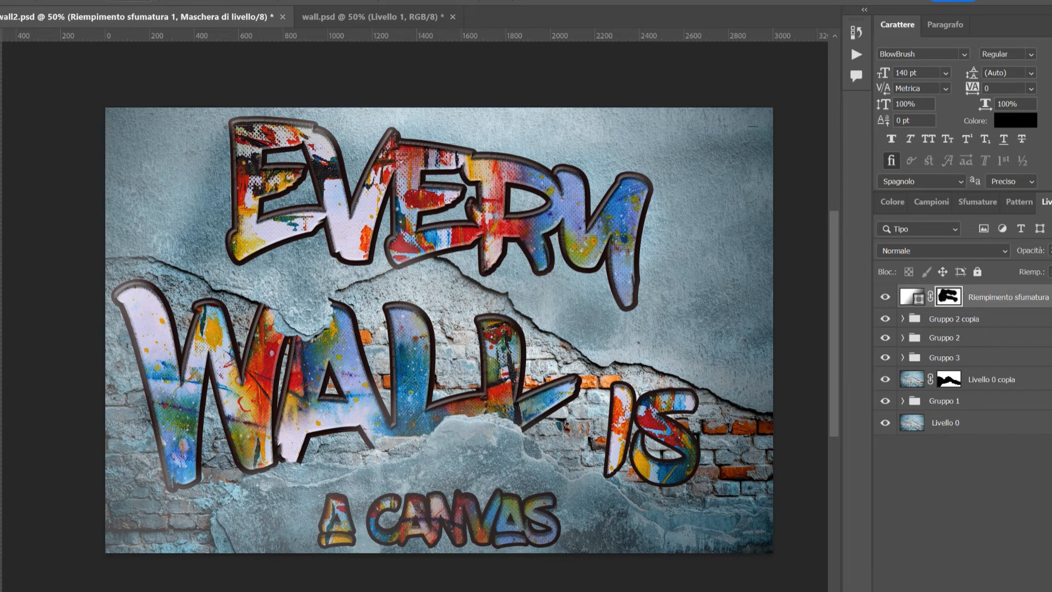
Step: Reduce the brush to 183 px and mask the gradient off the A CANVAS lettering
{"action": "left_click", "coordinate": [68, 1]}
{"action": "mouse_move", "coordinate": [143, 42]}
{"action": "left_mouse_down"}
{"action": "mouse_move", "coordinate": [102, 42]}
{"action": "mouse_move", "coordinate": [123, 42]}
{"action": "left_mouse_up"}
{"action": "left_click_drag", "start_coordinate": [84, 79], "coordinate": [81, 79]}
{"action": "left_click", "coordinate": [335, 219]}
{"action": "left_click_drag", "start_coordinate": [334, 512], "coordinate": [540, 514]}
{"action": "left_click_drag", "start_coordinate": [346, 531], "coordinate": [398, 527]}
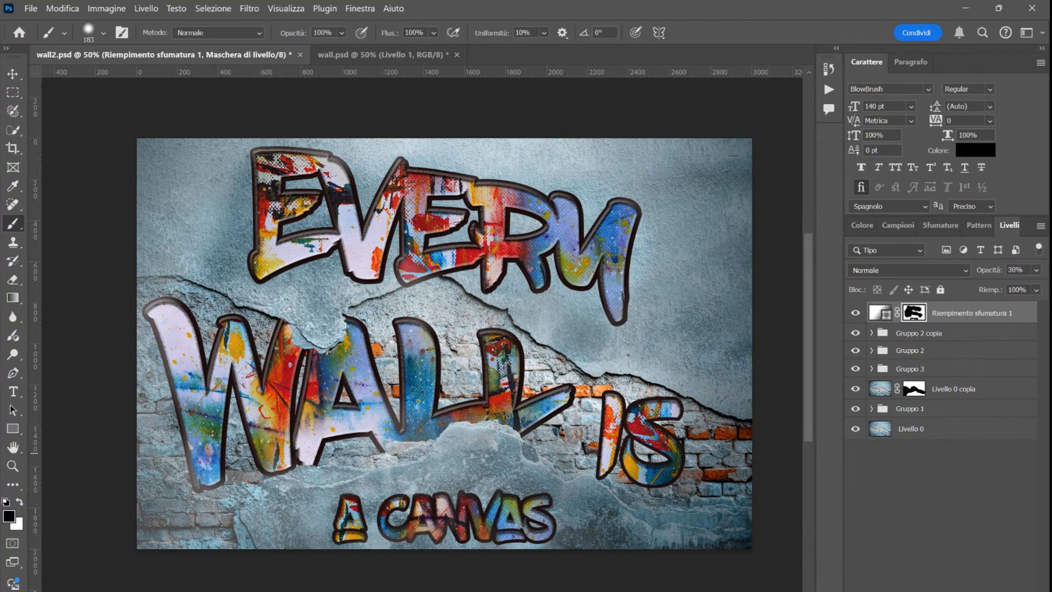
Step: Set the gradient fill layer's blend mode to Sovrapponi (Overlay) with 39% opacity in its blending options
{"action": "left_click", "coordinate": [912, 590]}
{"action": "left_click", "coordinate": [945, 477]}
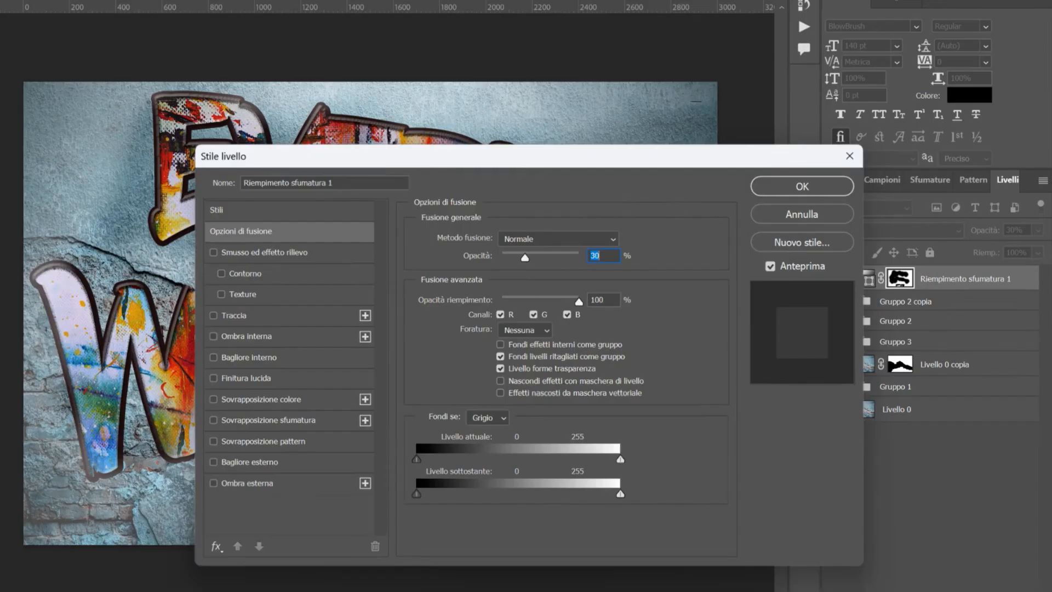
{"action": "left_click_drag", "start_coordinate": [493, 200], "coordinate": [809, 193]}
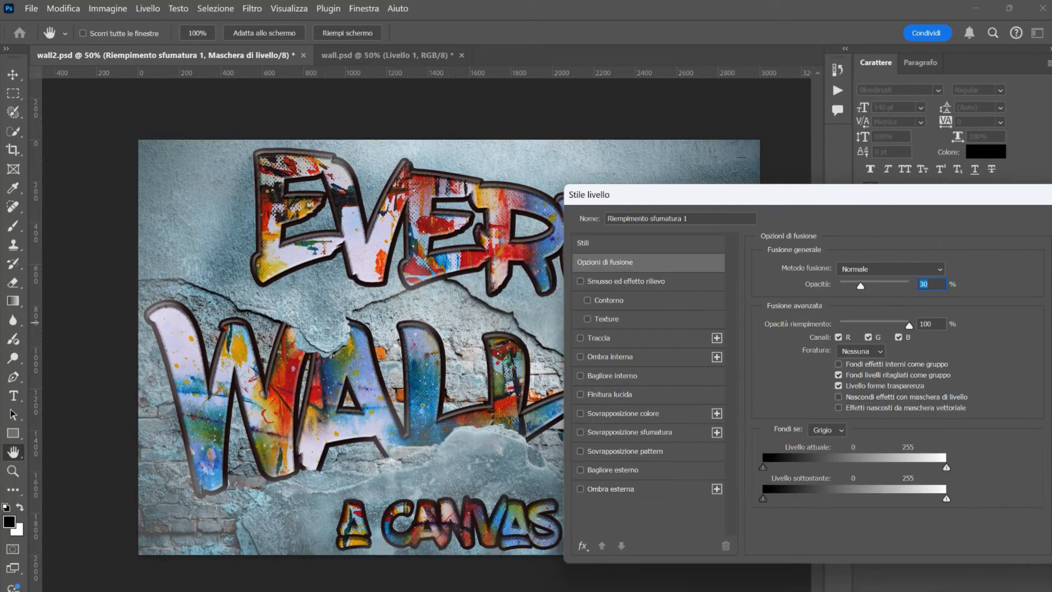
{"action": "mouse_move", "coordinate": [860, 285]}
{"action": "left_mouse_down"}
{"action": "mouse_move", "coordinate": [891, 286]}
{"action": "mouse_move", "coordinate": [841, 286]}
{"action": "left_mouse_up"}
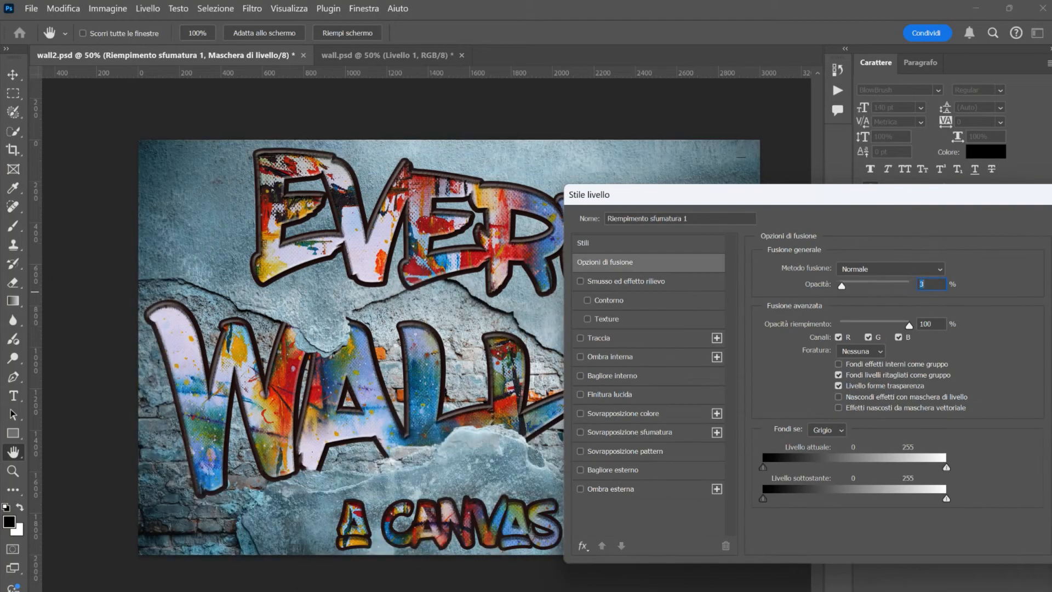
{"action": "left_click_drag", "start_coordinate": [838, 194], "coordinate": [481, 349]}
{"action": "left_click_drag", "start_coordinate": [485, 440], "coordinate": [487, 441]}
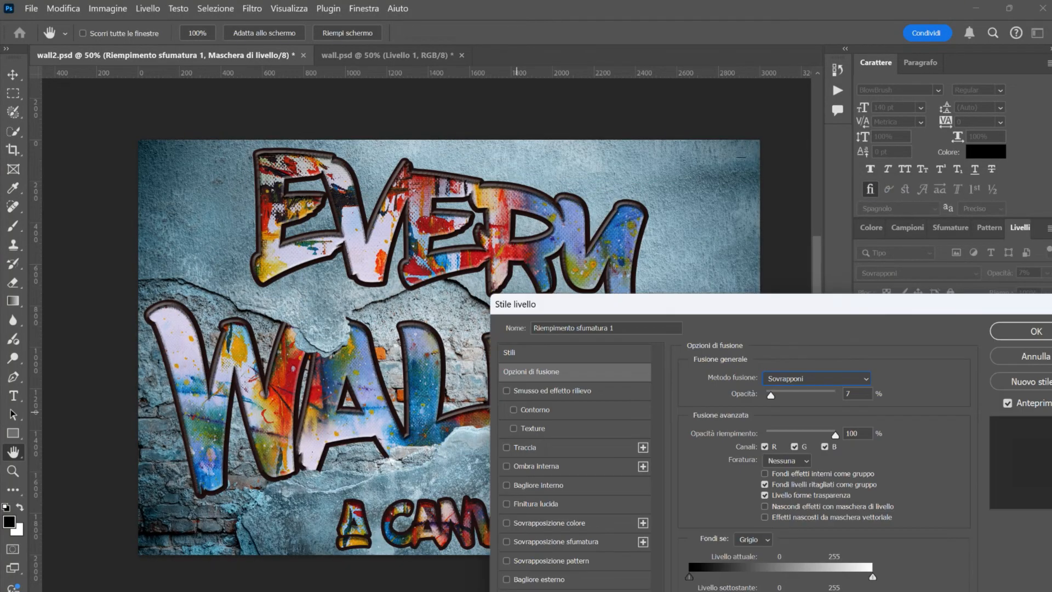
{"action": "key", "text": "Return"}
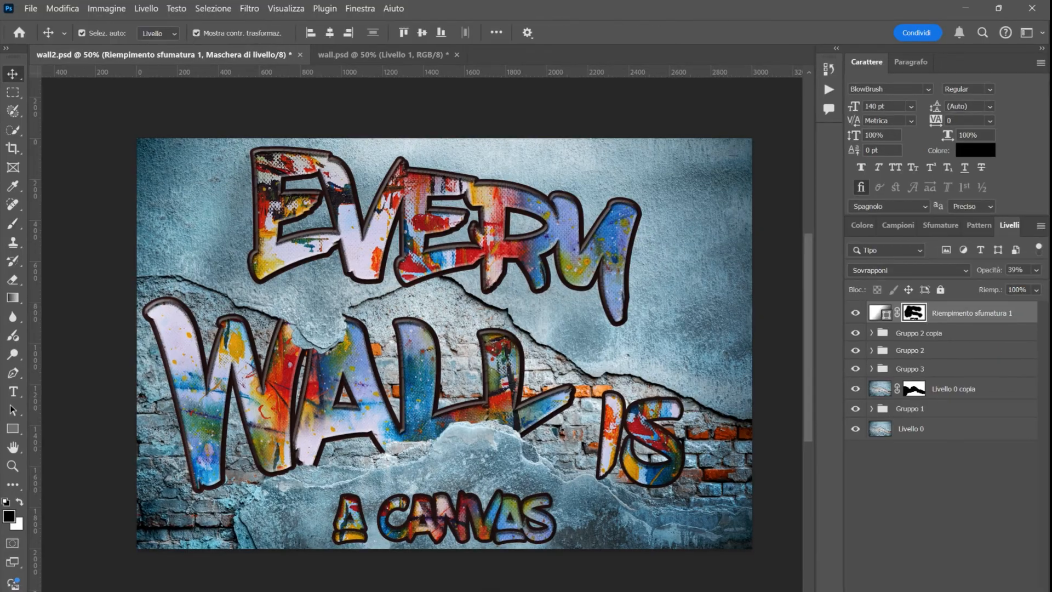